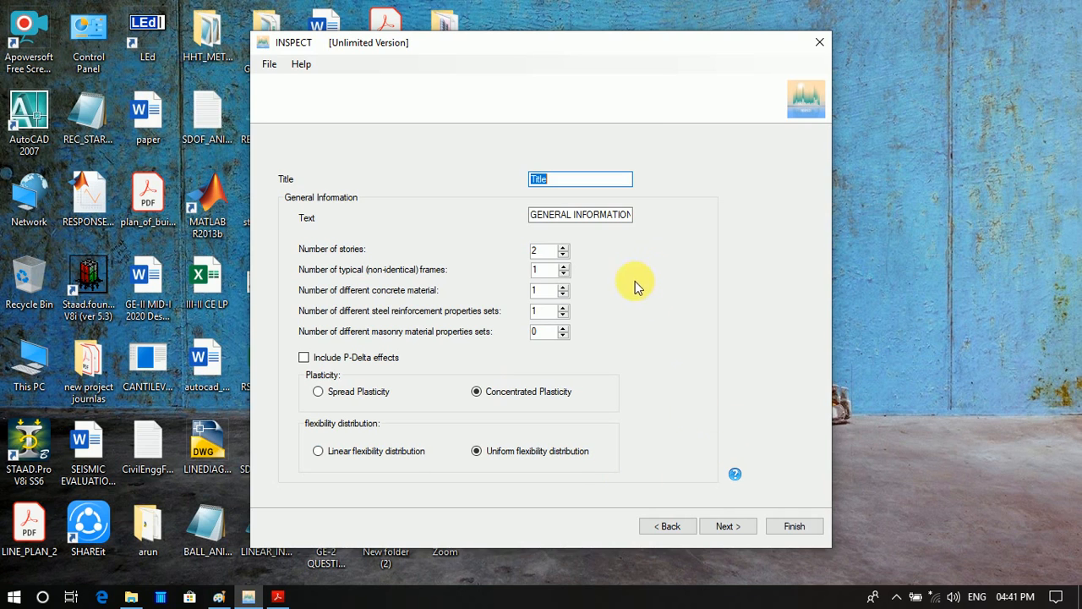
Switch to Paint and pencil a vertical axis with a jagged light-blue ground-motion wave beside the frame's base
{"action": "left_click", "coordinate": [218, 597]}
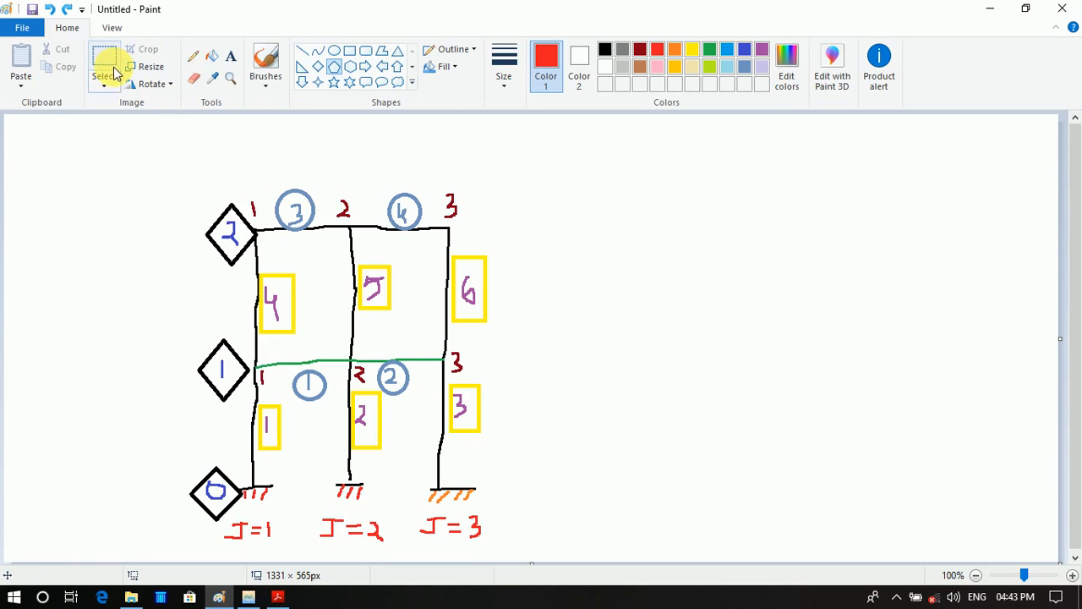
{"action": "left_click", "coordinate": [192, 58]}
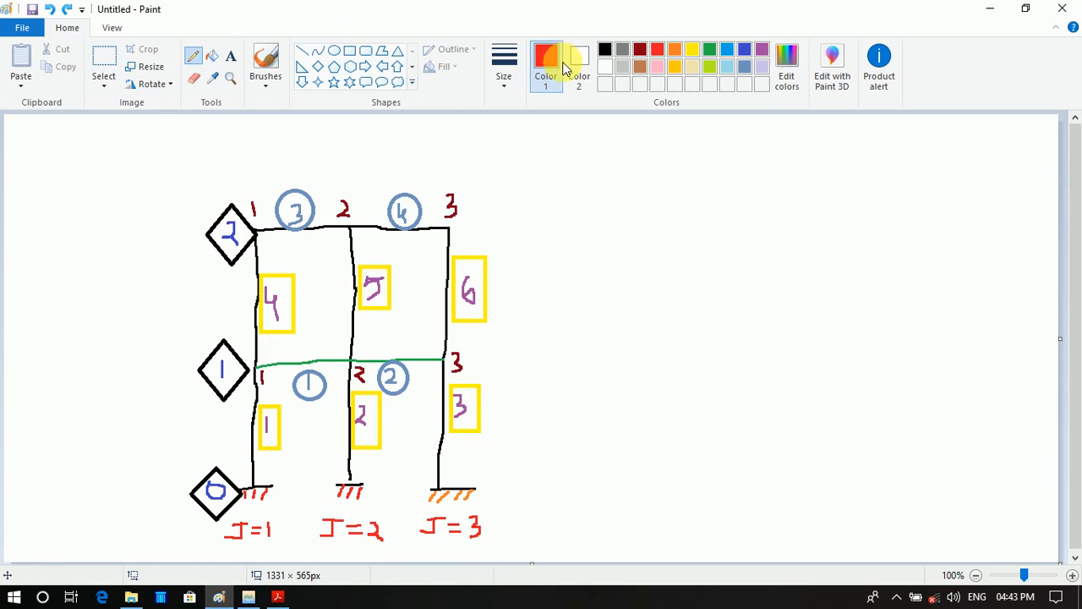
{"action": "left_click", "coordinate": [729, 49]}
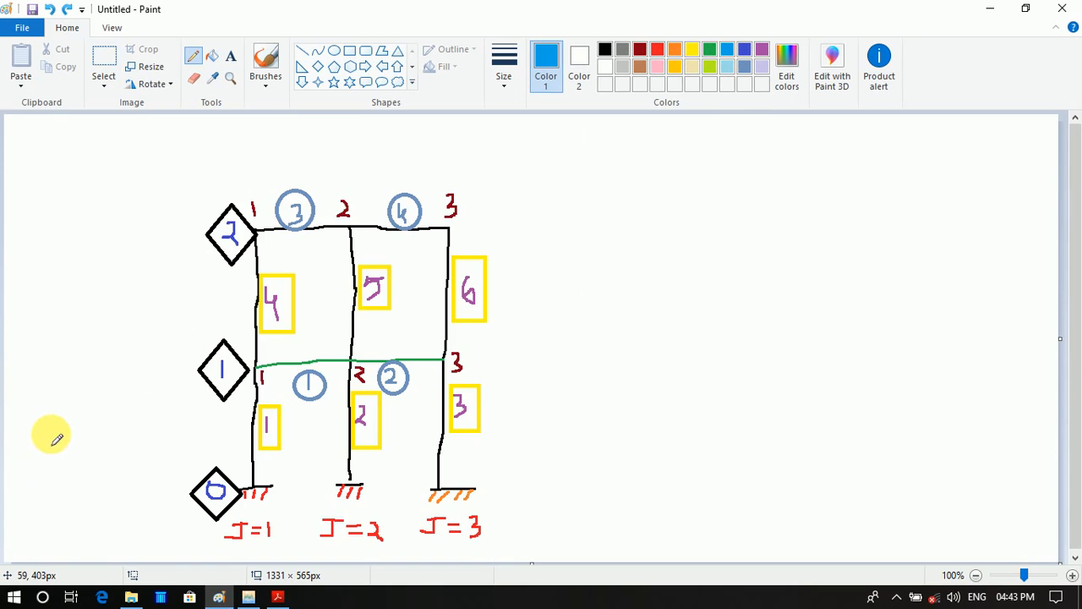
{"action": "left_click_drag", "start_coordinate": [51, 435], "coordinate": [50, 470]}
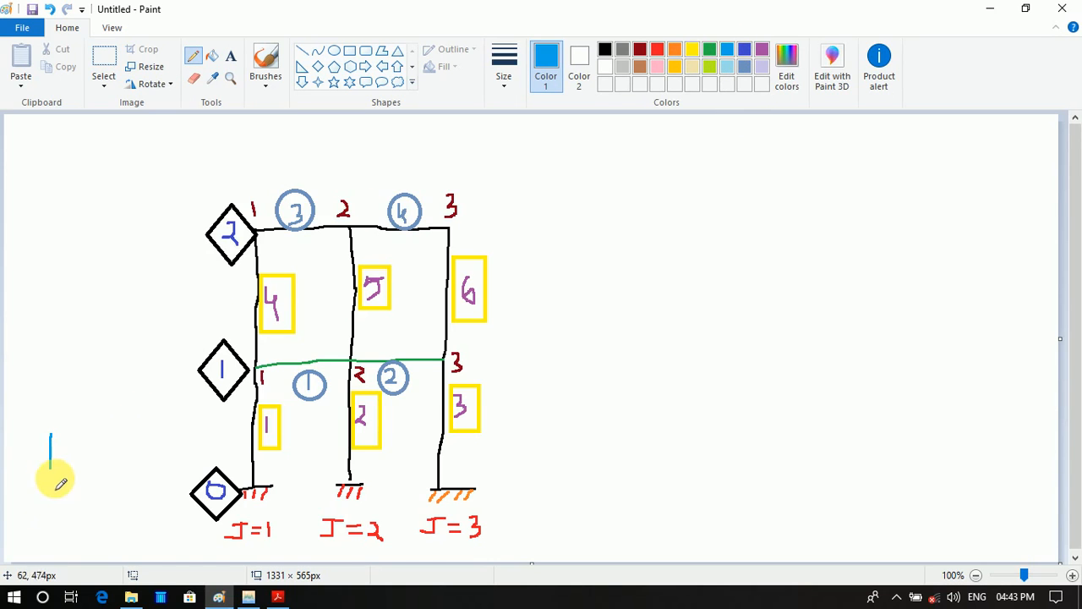
{"action": "left_click_drag", "start_coordinate": [50, 471], "coordinate": [50, 524]}
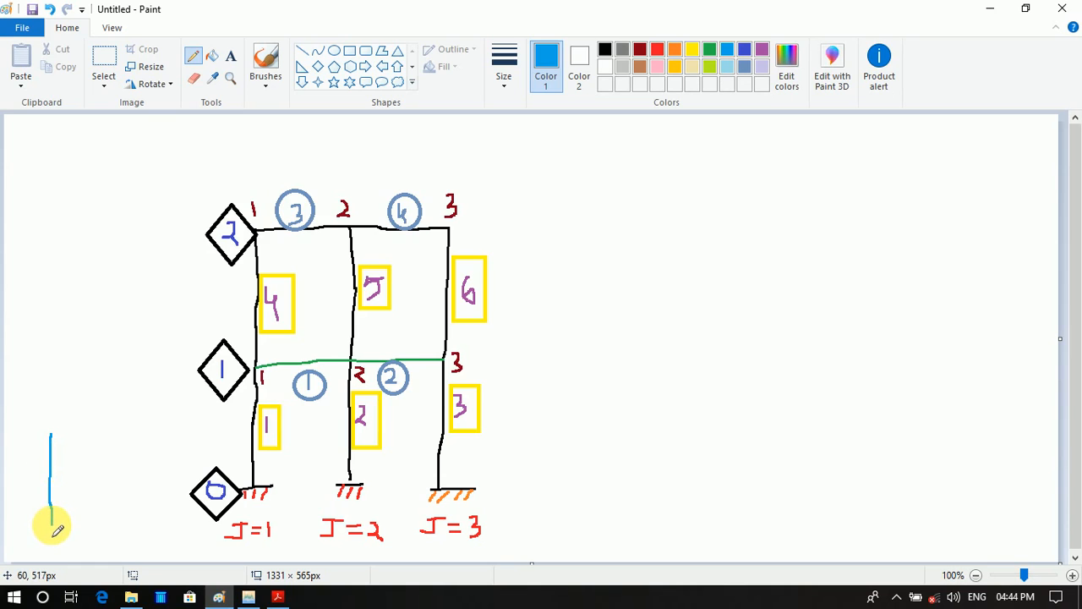
{"action": "mouse_move", "coordinate": [51, 483]}
{"action": "left_mouse_down"}
{"action": "mouse_move", "coordinate": [127, 499]}
{"action": "mouse_move", "coordinate": [162, 489]}
{"action": "left_mouse_up"}
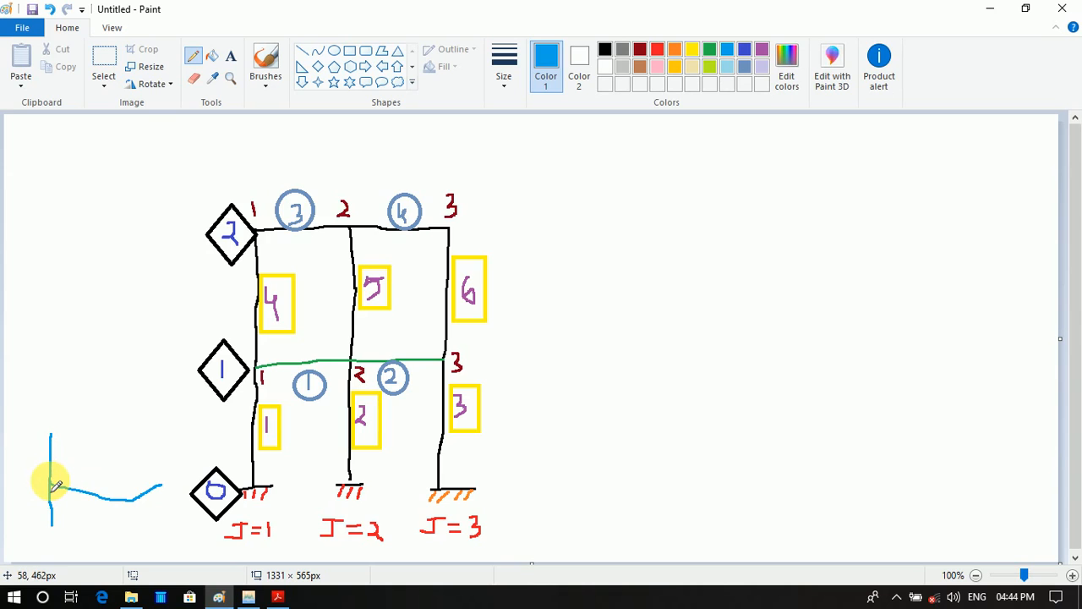
{"action": "mouse_move", "coordinate": [52, 484]}
{"action": "left_mouse_down"}
{"action": "mouse_move", "coordinate": [98, 464]}
{"action": "mouse_move", "coordinate": [127, 484]}
{"action": "mouse_move", "coordinate": [156, 479]}
{"action": "left_mouse_up"}
{"action": "mouse_move", "coordinate": [132, 426]}
{"action": "left_mouse_down"}
{"action": "mouse_move", "coordinate": [169, 495]}
{"action": "mouse_move", "coordinate": [179, 482]}
{"action": "mouse_move", "coordinate": [184, 507]}
{"action": "left_mouse_up"}
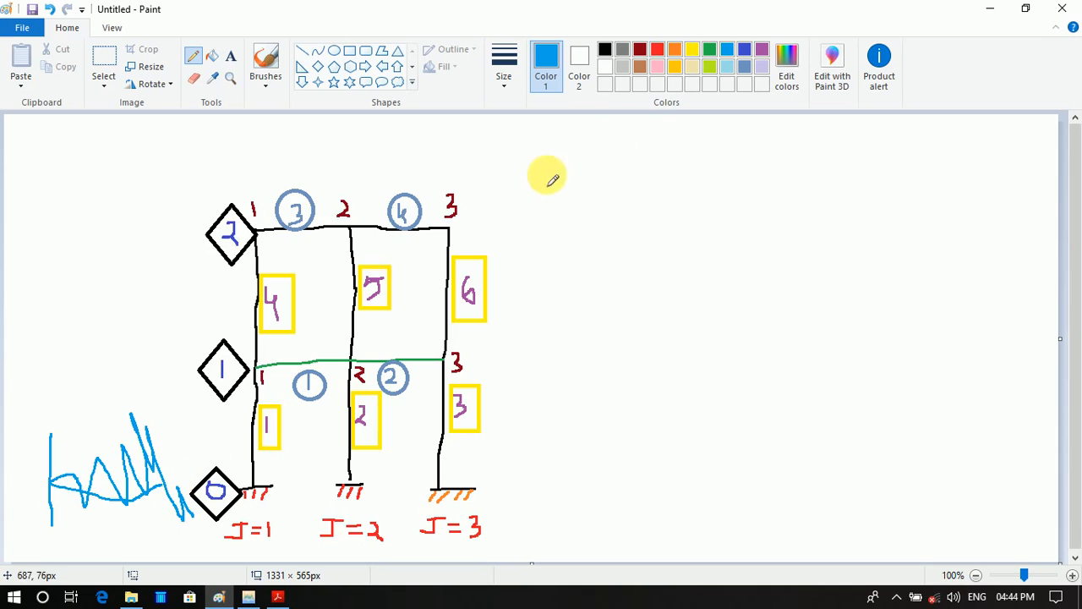
Switch to INSPECT, revisit its introduction page, return to General Information, and place the window beside the frame sketch
{"action": "left_click", "coordinate": [249, 594]}
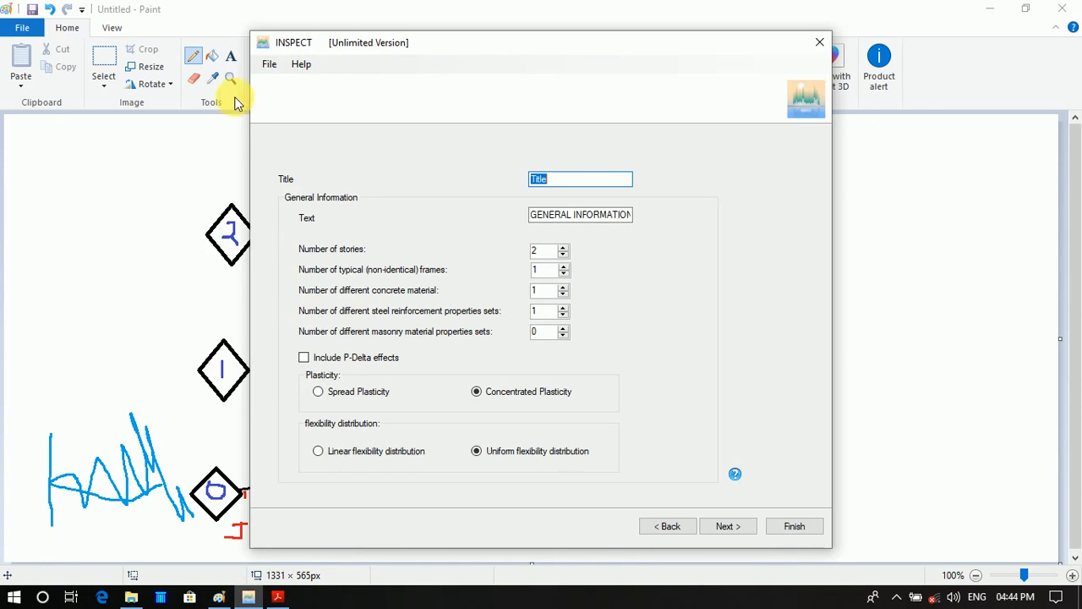
{"action": "left_click", "coordinate": [666, 525]}
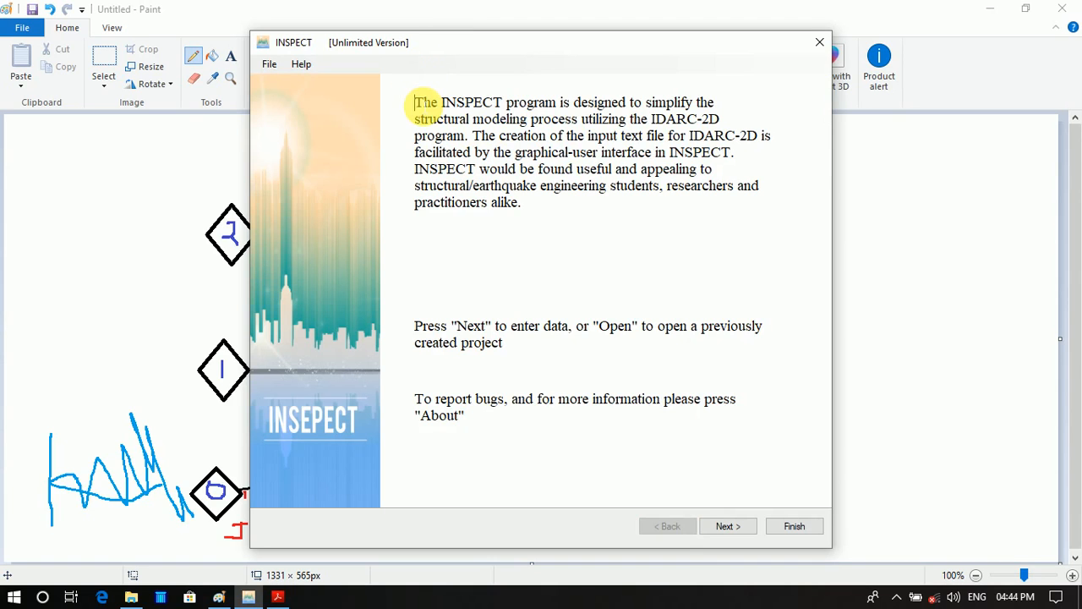
{"action": "left_click", "coordinate": [729, 526]}
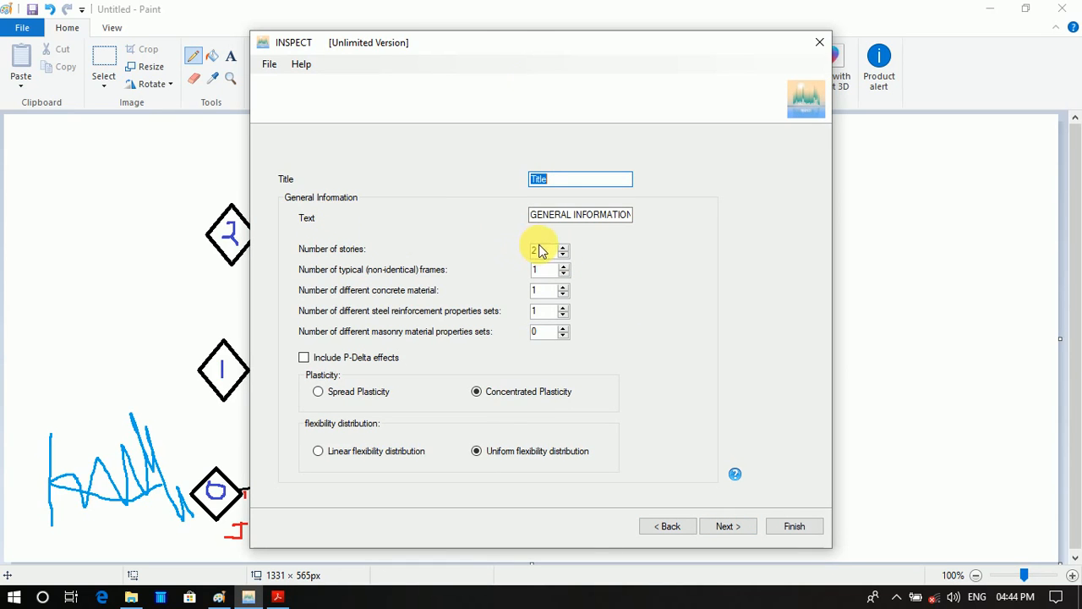
{"action": "mouse_move", "coordinate": [495, 48]}
{"action": "left_mouse_down"}
{"action": "mouse_move", "coordinate": [661, 116]}
{"action": "mouse_move", "coordinate": [755, 66]}
{"action": "left_mouse_up"}
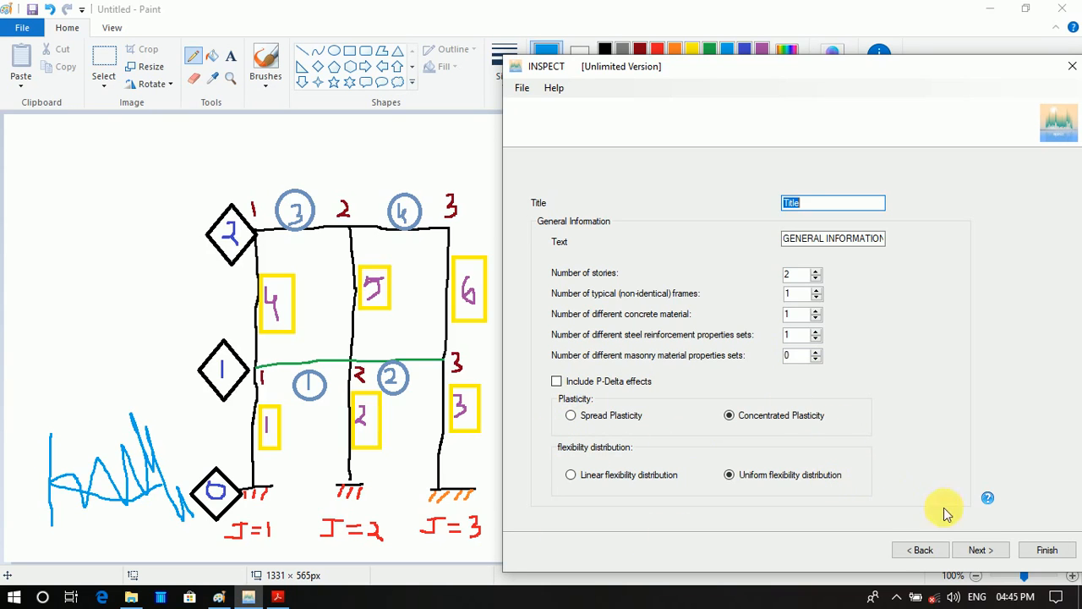
Set the number of beams to 4 in the element data and proceed to the floor elevations
{"action": "left_click", "coordinate": [981, 551]}
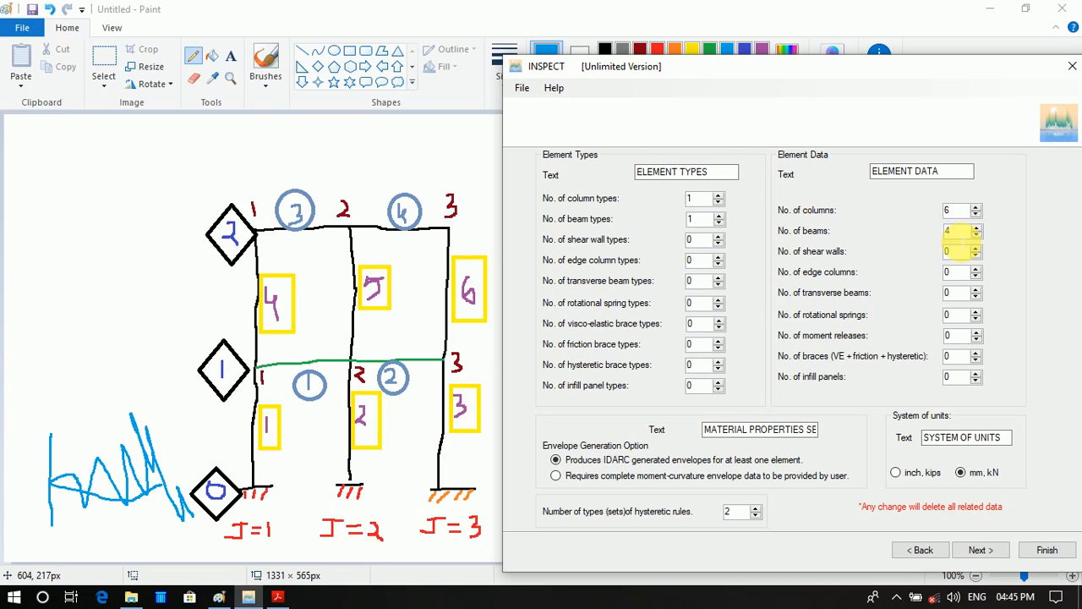
{"action": "type", "text": "4"}
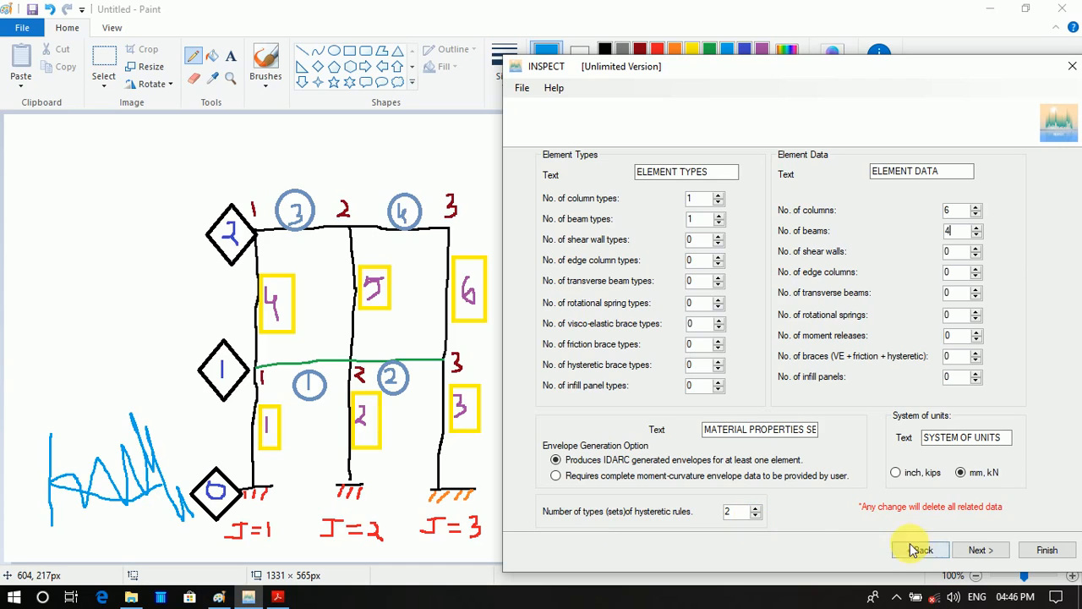
{"action": "left_click", "coordinate": [978, 551]}
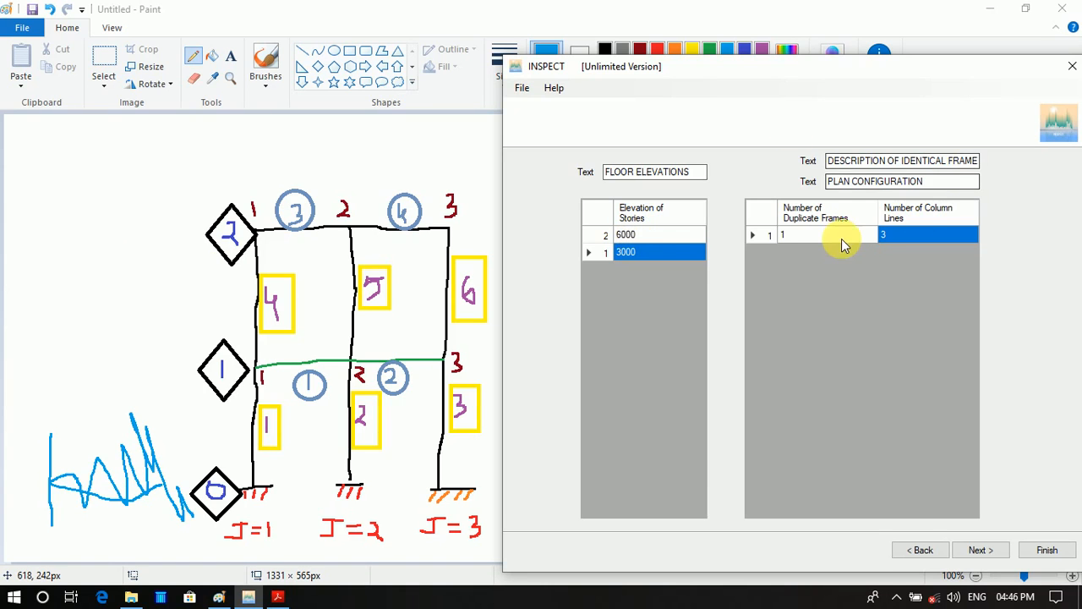
Review the number of duplicate frames and column lines, and proceed to the nodal weights
{"action": "left_click", "coordinate": [810, 239]}
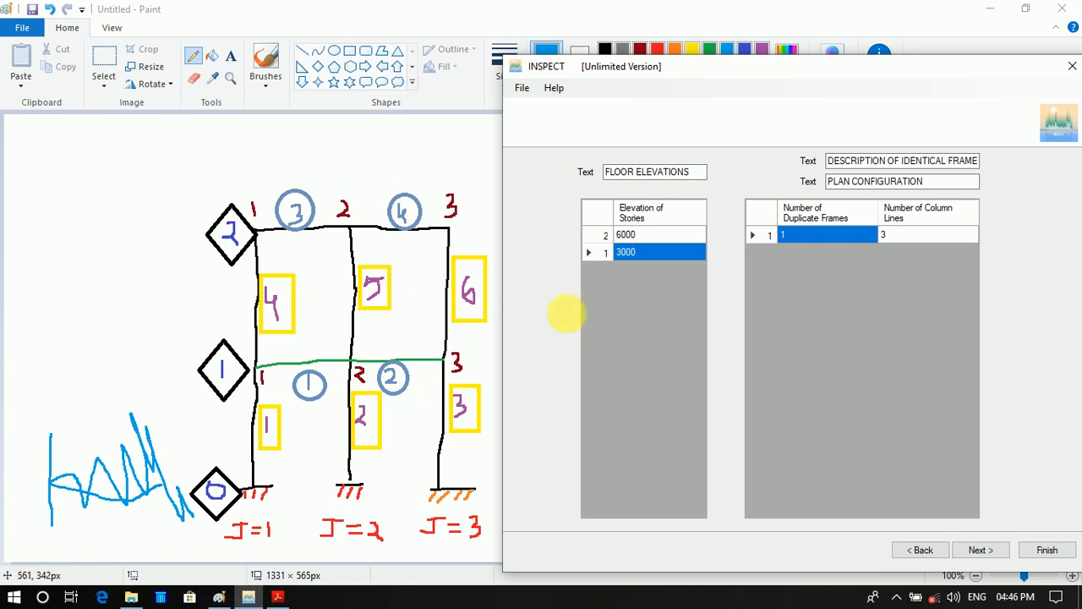
{"action": "left_click", "coordinate": [899, 241]}
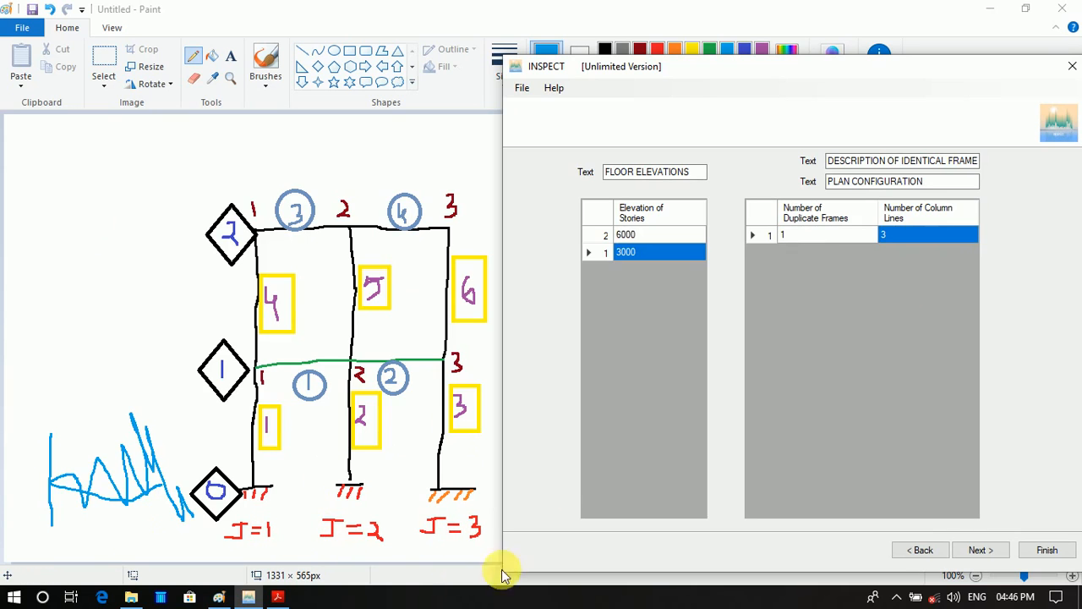
{"action": "left_click", "coordinate": [983, 547]}
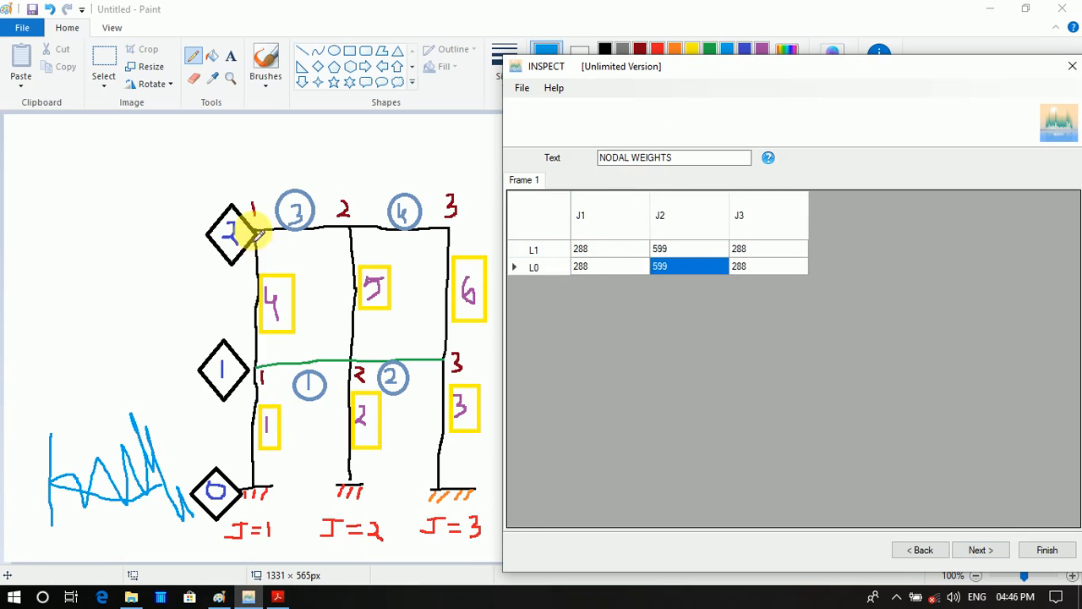
Switch to Paint, pencil a curved vertical blue stroke beside the upper storey, and undo the horizontal line added to it
{"action": "left_click", "coordinate": [50, 164]}
{"action": "left_click_drag", "start_coordinate": [54, 162], "coordinate": [36, 287]}
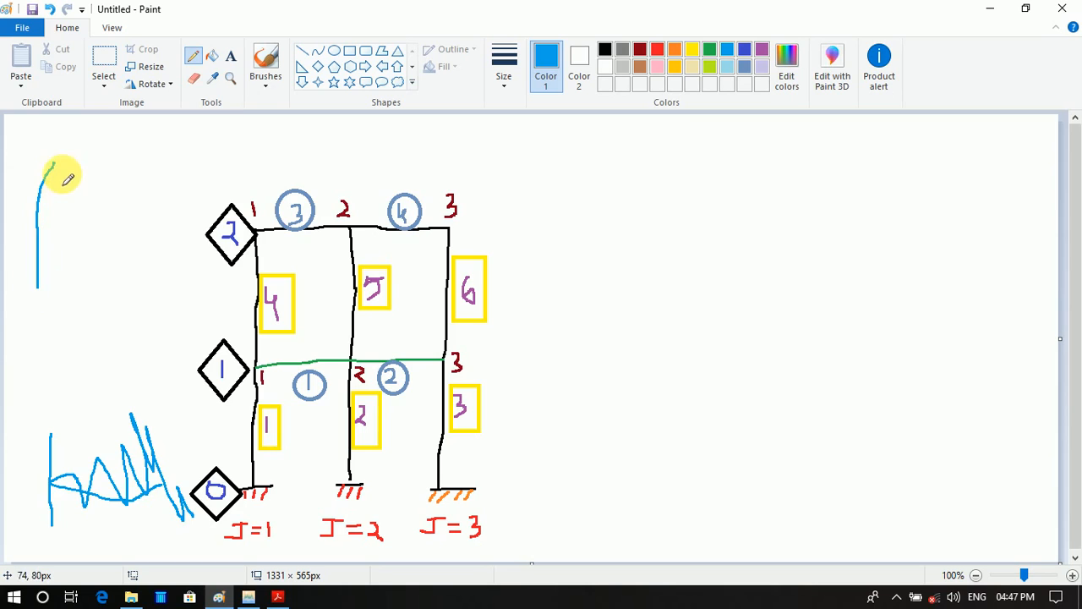
{"action": "left_click_drag", "start_coordinate": [56, 166], "coordinate": [129, 165]}
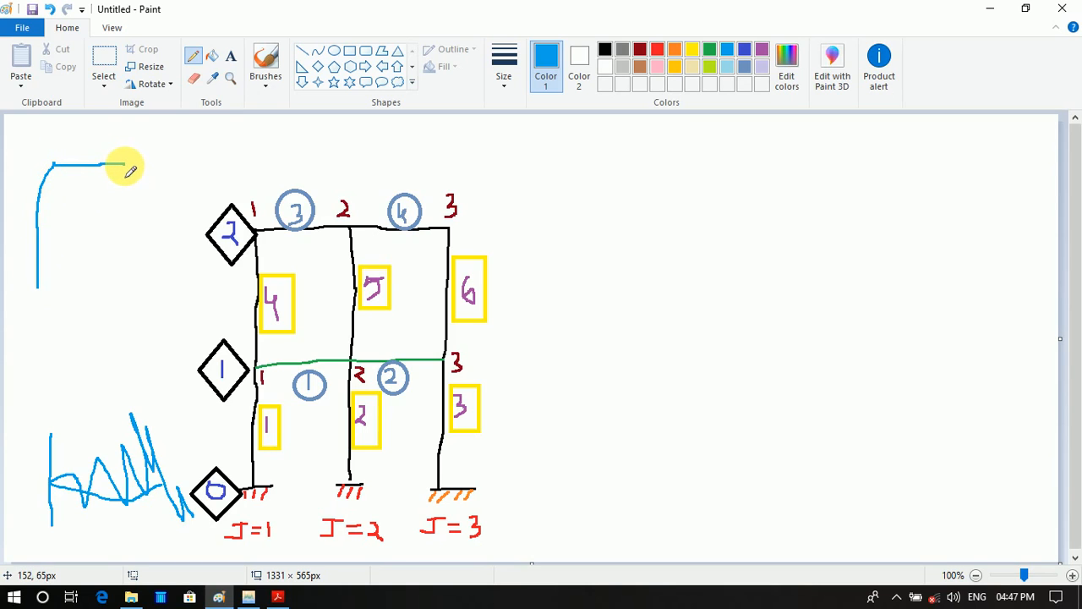
{"action": "left_click", "coordinate": [49, 10]}
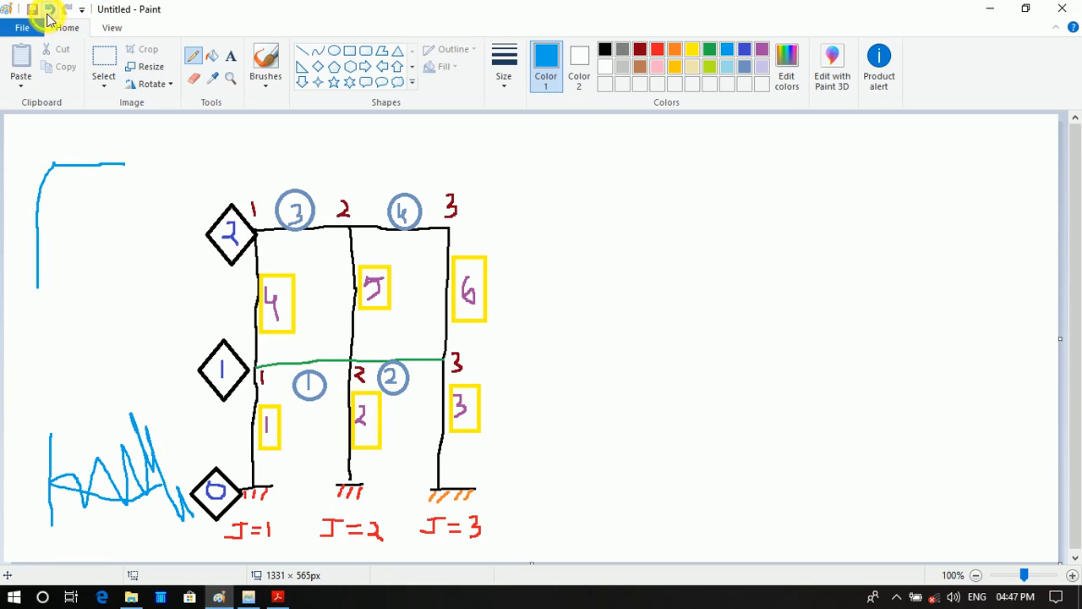
Draw a light-blue slab rectangle about 394 × 201 px in the blank area beside the frame
{"action": "left_click", "coordinate": [349, 50]}
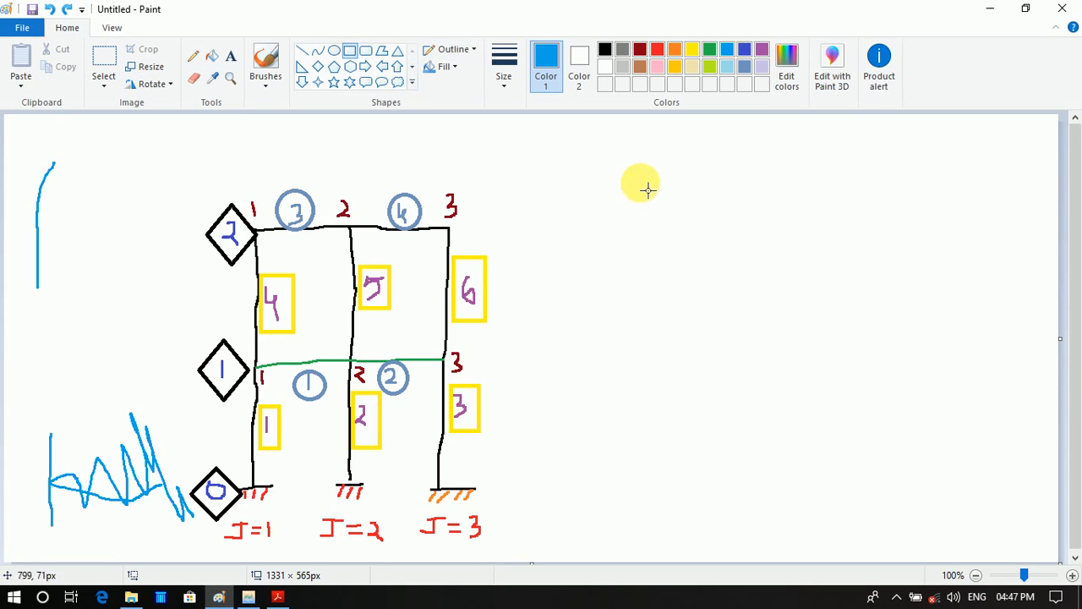
{"action": "left_click_drag", "start_coordinate": [615, 185], "coordinate": [928, 343]}
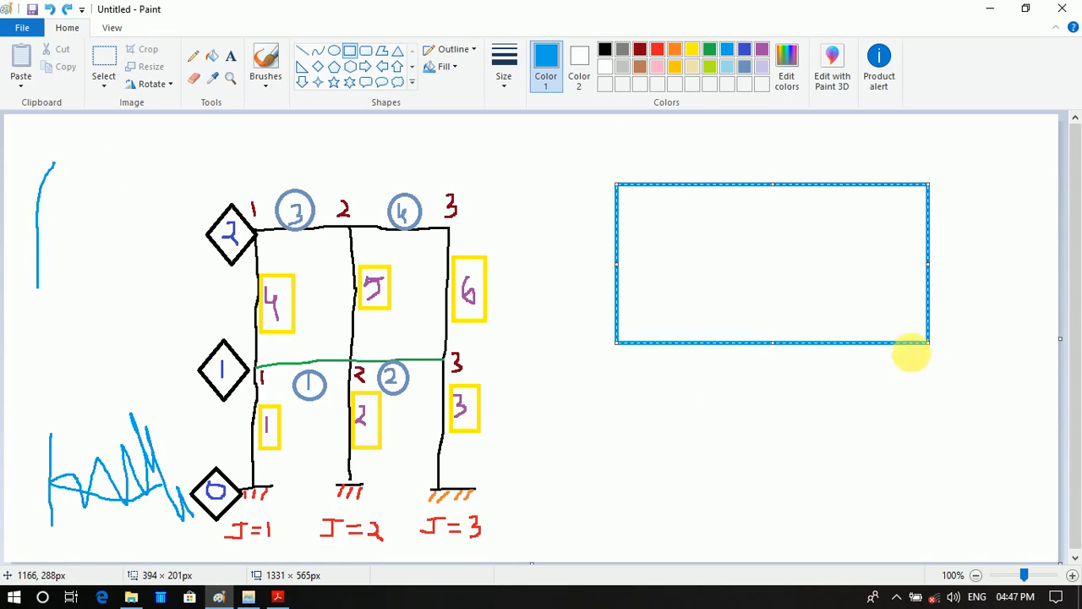
{"action": "left_click", "coordinate": [806, 414]}
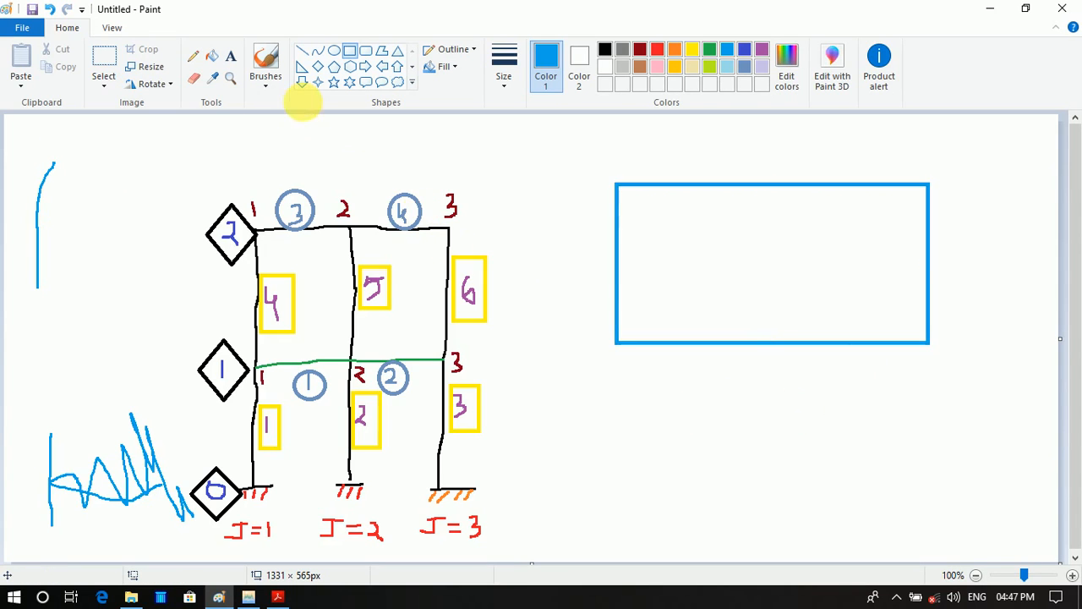
Handwrite the blue span labels ly below the slab rectangle and lx beside its short edge
{"action": "left_click", "coordinate": [194, 61]}
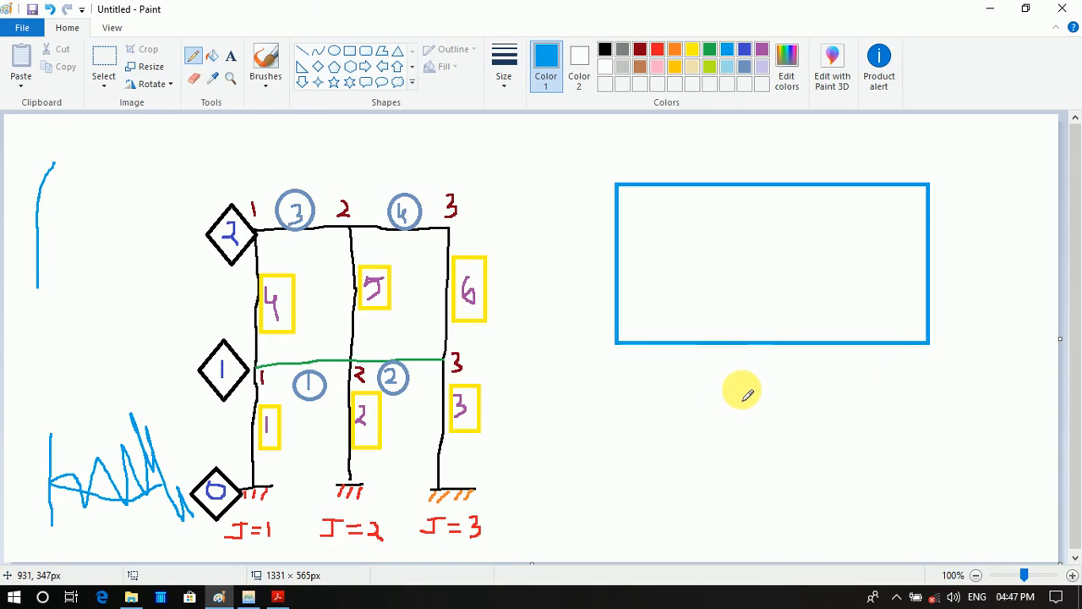
{"action": "mouse_move", "coordinate": [743, 393]}
{"action": "left_mouse_down"}
{"action": "mouse_move", "coordinate": [743, 406]}
{"action": "mouse_move", "coordinate": [755, 397]}
{"action": "mouse_move", "coordinate": [779, 416]}
{"action": "left_mouse_up"}
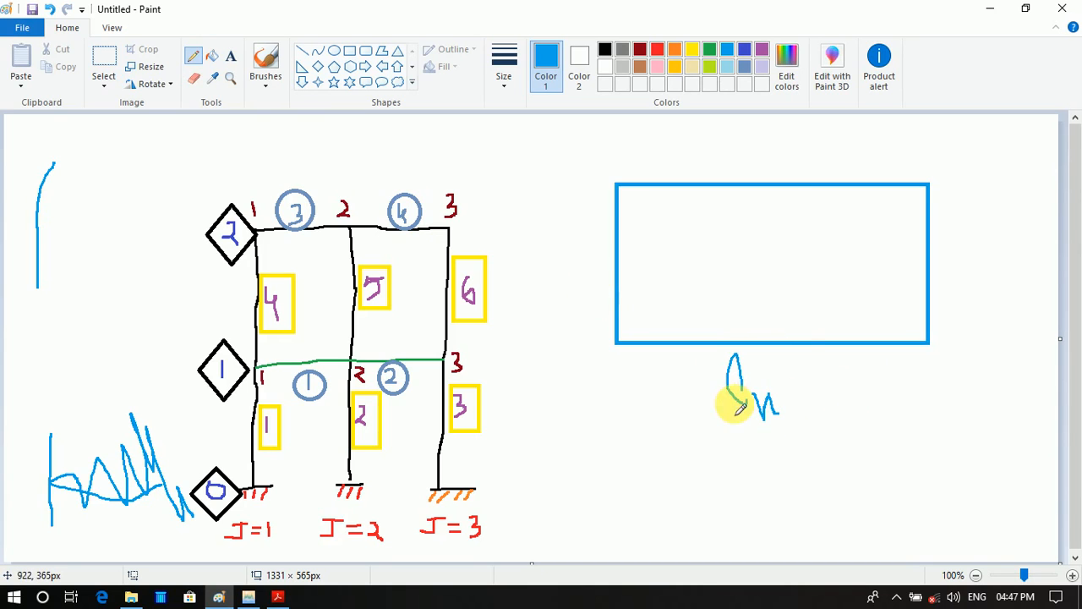
{"action": "mouse_move", "coordinate": [760, 402]}
{"action": "left_mouse_down"}
{"action": "mouse_move", "coordinate": [775, 394]}
{"action": "mouse_move", "coordinate": [766, 430]}
{"action": "mouse_move", "coordinate": [791, 408]}
{"action": "left_mouse_up"}
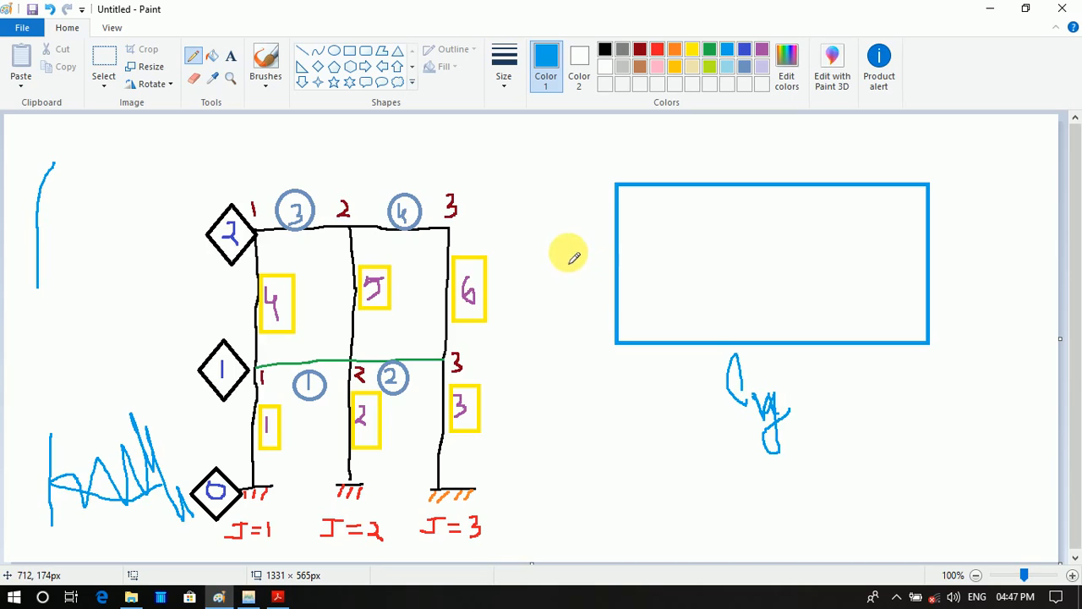
{"action": "mouse_move", "coordinate": [570, 232]}
{"action": "left_mouse_down"}
{"action": "mouse_move", "coordinate": [583, 272]}
{"action": "mouse_move", "coordinate": [589, 258]}
{"action": "mouse_move", "coordinate": [599, 279]}
{"action": "left_mouse_up"}
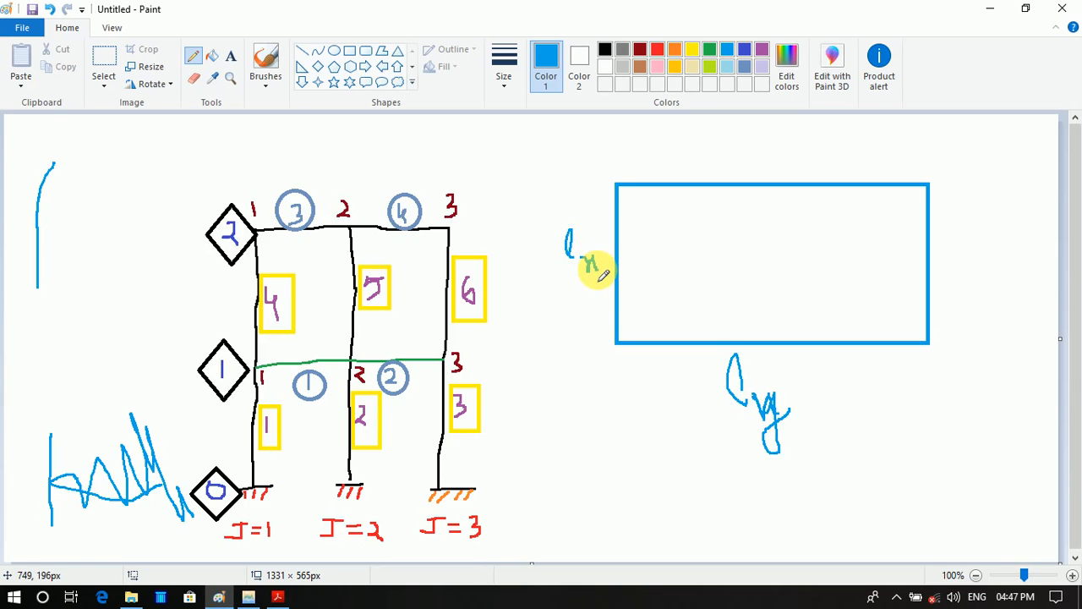
Pencil black load-distribution lines inside the slab, with diagonals from all four corners meeting a partly dashed central line
{"action": "left_click", "coordinate": [604, 49]}
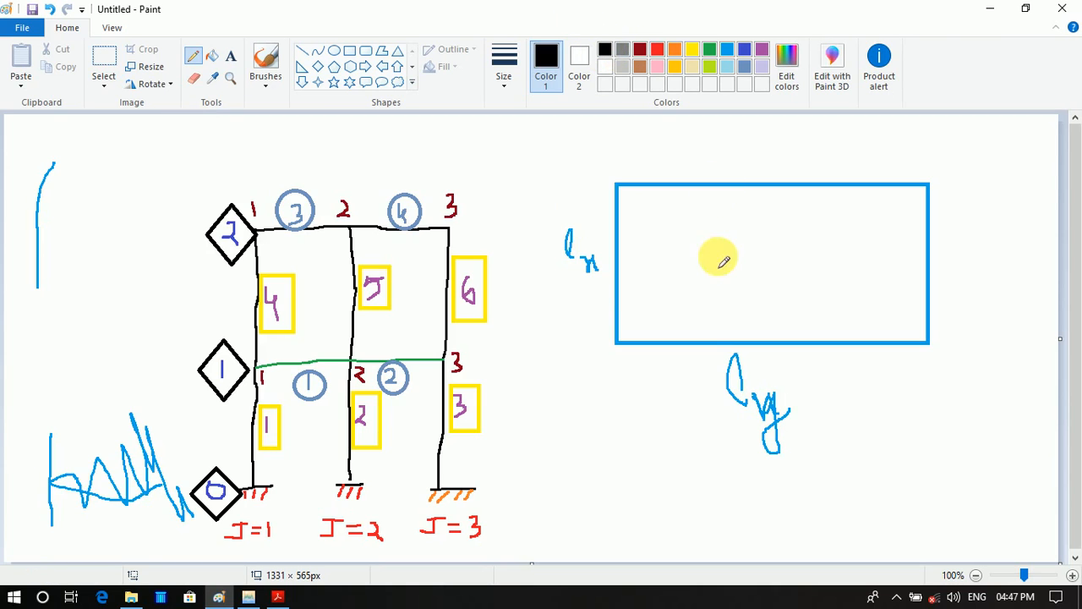
{"action": "left_click_drag", "start_coordinate": [682, 256], "coordinate": [708, 253]}
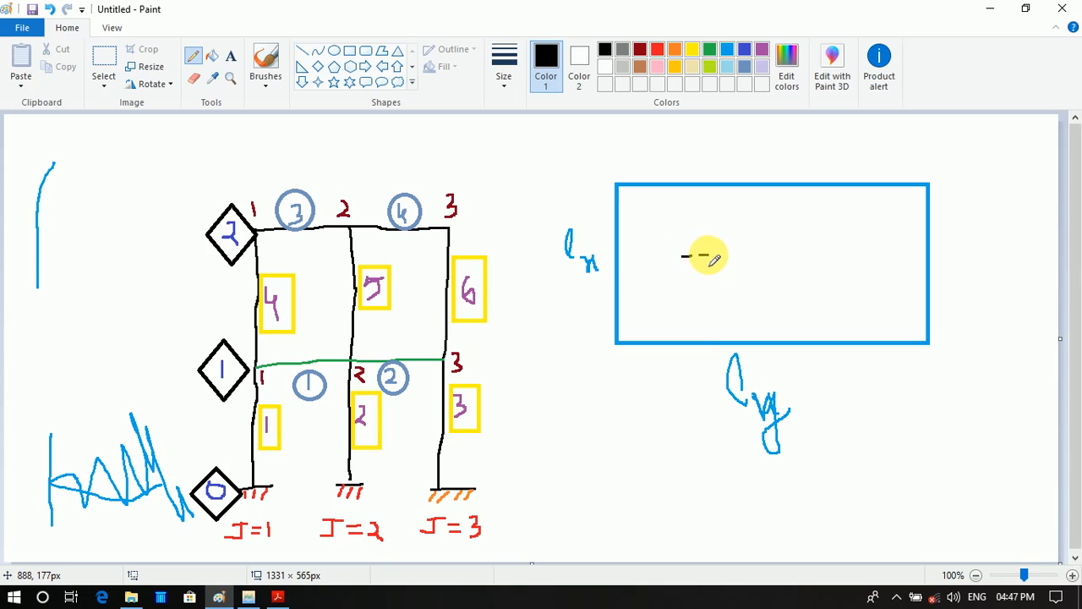
{"action": "left_click_drag", "start_coordinate": [720, 253], "coordinate": [727, 260]}
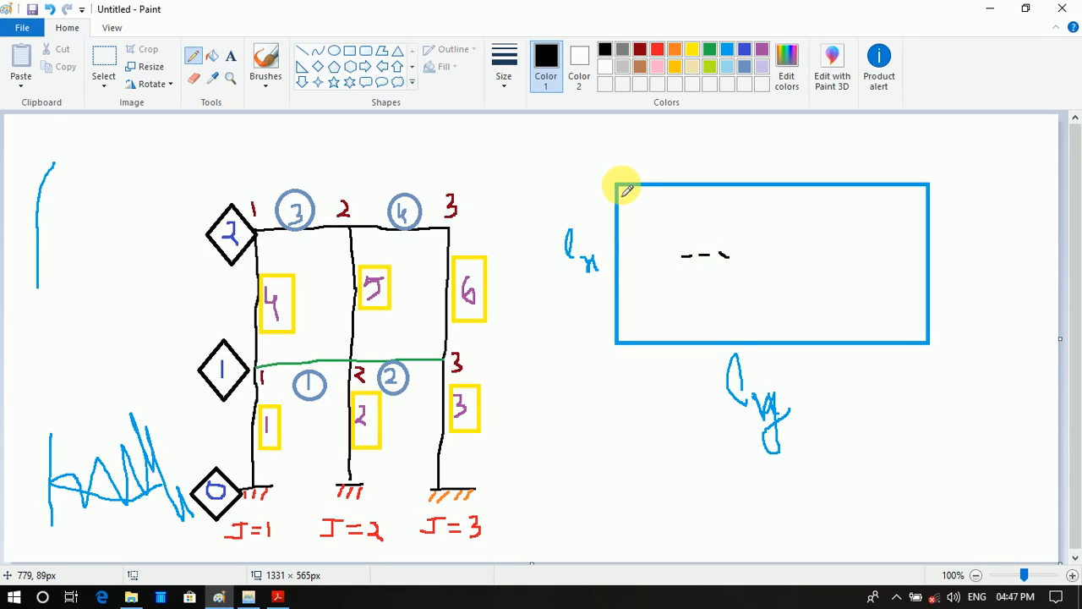
{"action": "left_click_drag", "start_coordinate": [622, 187], "coordinate": [668, 236]}
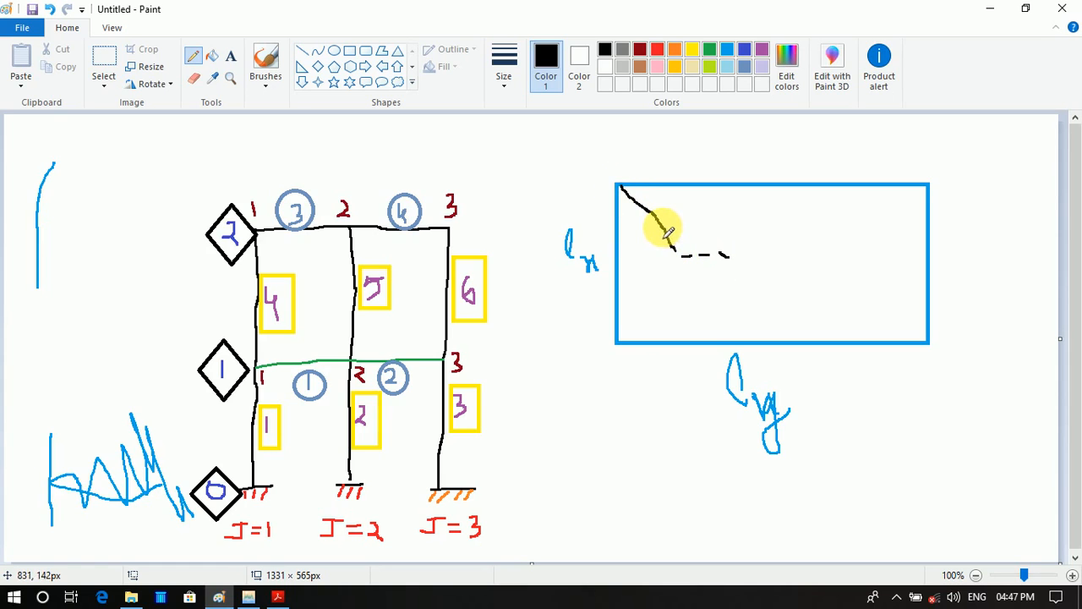
{"action": "mouse_move", "coordinate": [622, 342]}
{"action": "left_mouse_down"}
{"action": "mouse_move", "coordinate": [648, 282]}
{"action": "mouse_move", "coordinate": [681, 256]}
{"action": "left_mouse_up"}
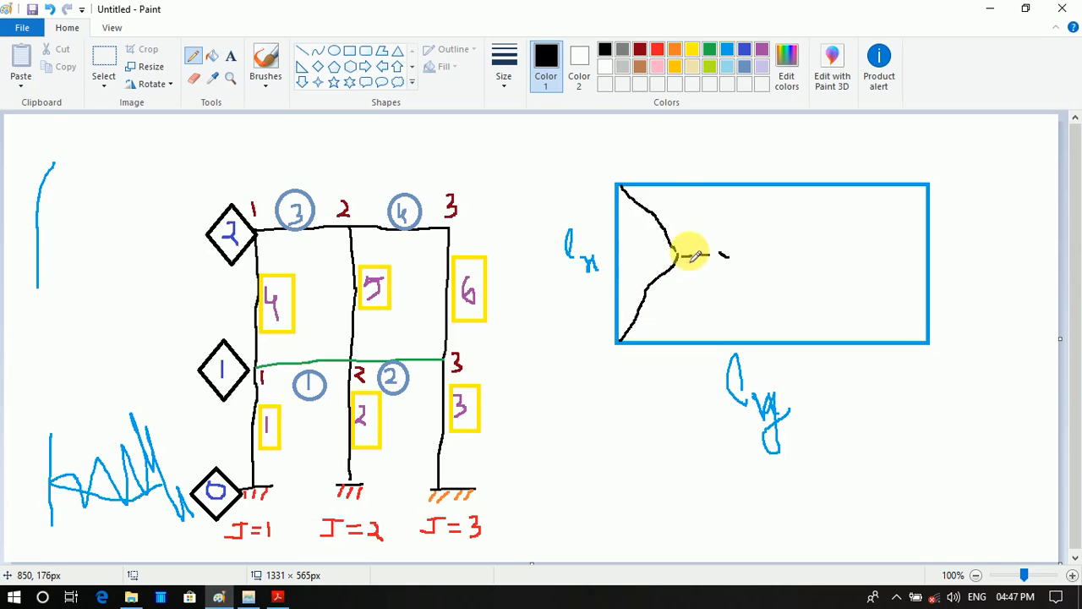
{"action": "mouse_move", "coordinate": [728, 258]}
{"action": "left_mouse_down"}
{"action": "mouse_move", "coordinate": [849, 255]}
{"action": "mouse_move", "coordinate": [865, 206]}
{"action": "mouse_move", "coordinate": [908, 181]}
{"action": "mouse_move", "coordinate": [928, 188]}
{"action": "left_mouse_up"}
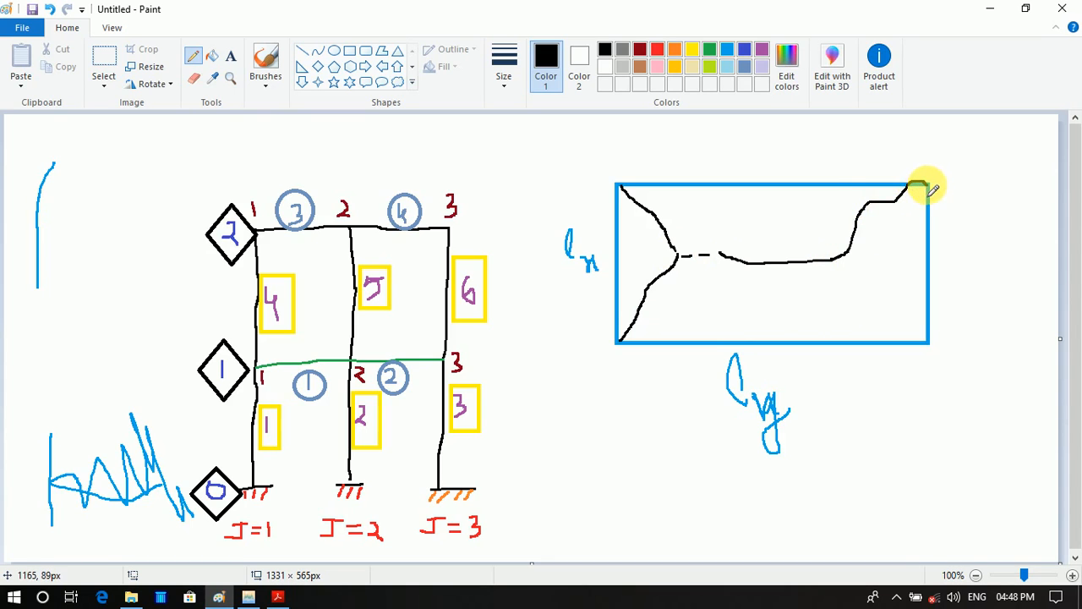
{"action": "left_click_drag", "start_coordinate": [845, 258], "coordinate": [921, 338]}
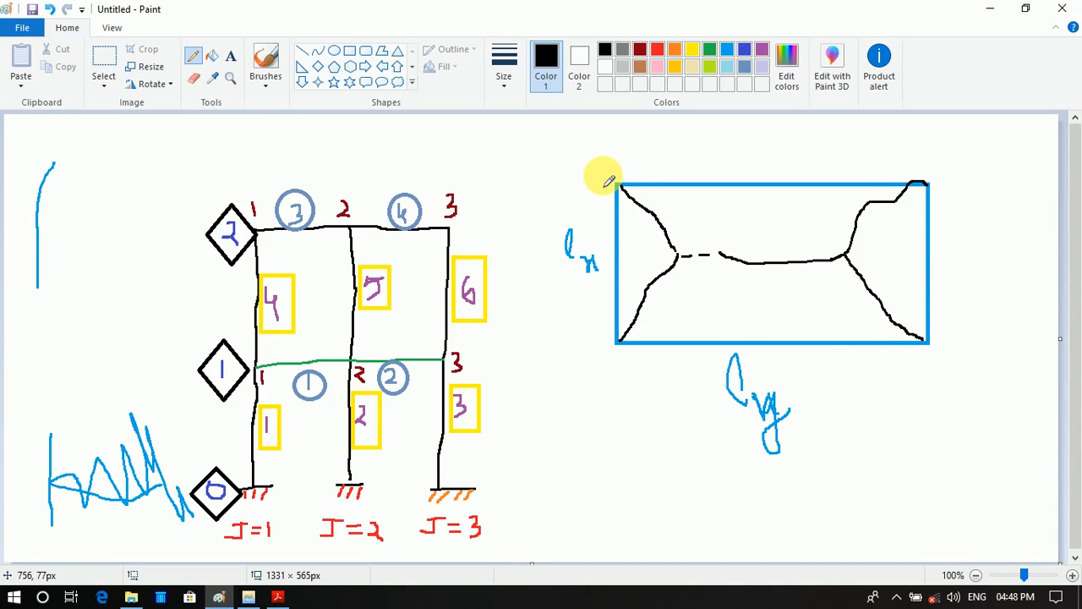
Pencil a small black column square around the slab rectangle's upper-left corner
{"action": "left_click_drag", "start_coordinate": [604, 177], "coordinate": [615, 199]}
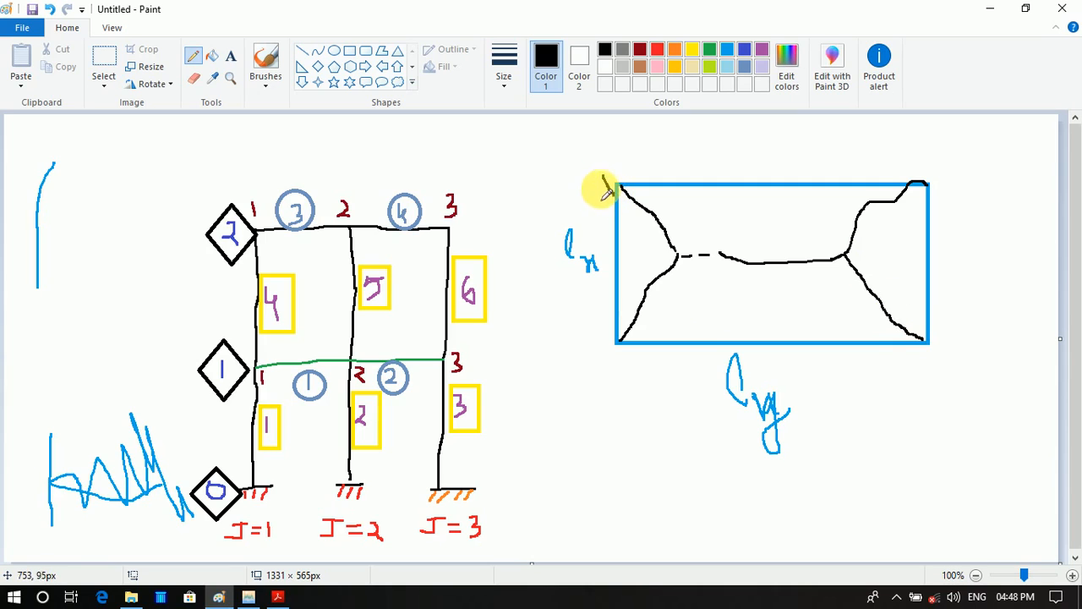
{"action": "mouse_move", "coordinate": [607, 183]}
{"action": "left_mouse_down"}
{"action": "mouse_move", "coordinate": [620, 169]}
{"action": "mouse_move", "coordinate": [623, 198]}
{"action": "mouse_move", "coordinate": [611, 193]}
{"action": "mouse_move", "coordinate": [630, 200]}
{"action": "left_mouse_up"}
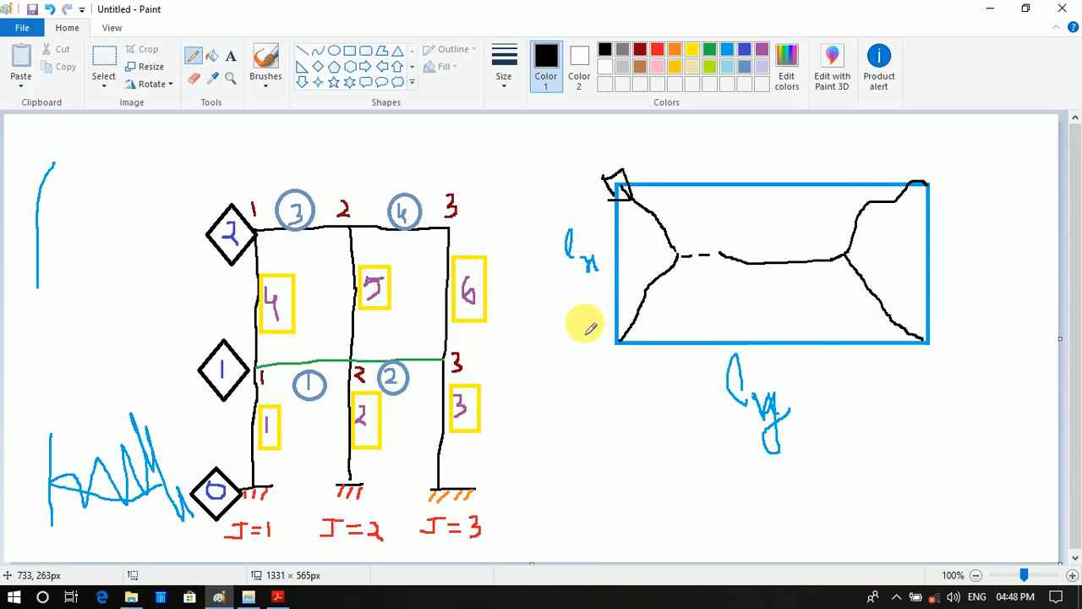
Switch to INSPECT and advance from the nodal weights to the page for material and member property sets
{"action": "left_click", "coordinate": [248, 597]}
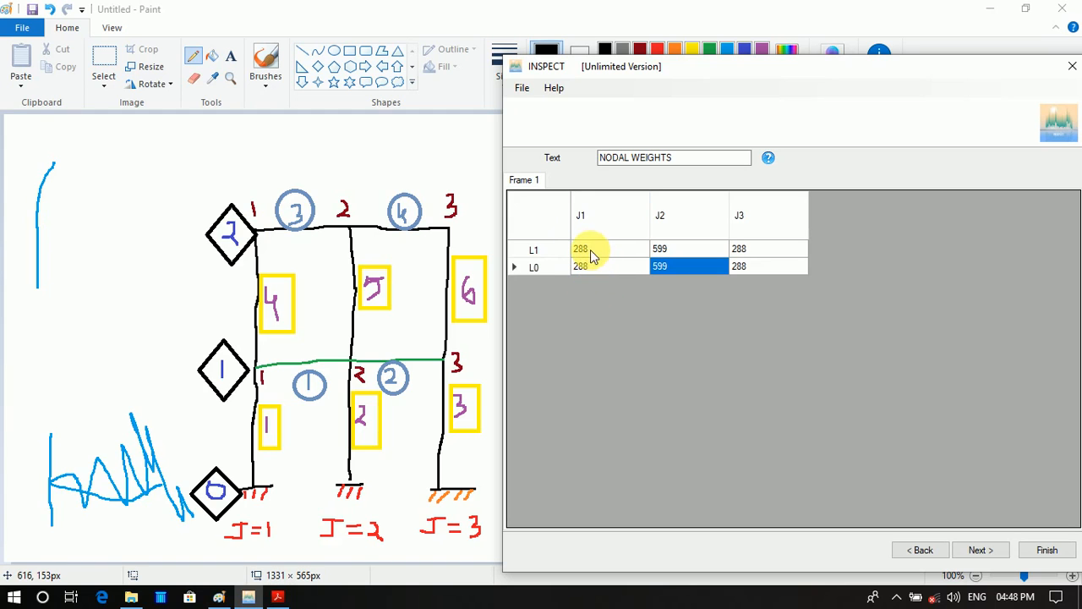
{"action": "left_click", "coordinate": [981, 551]}
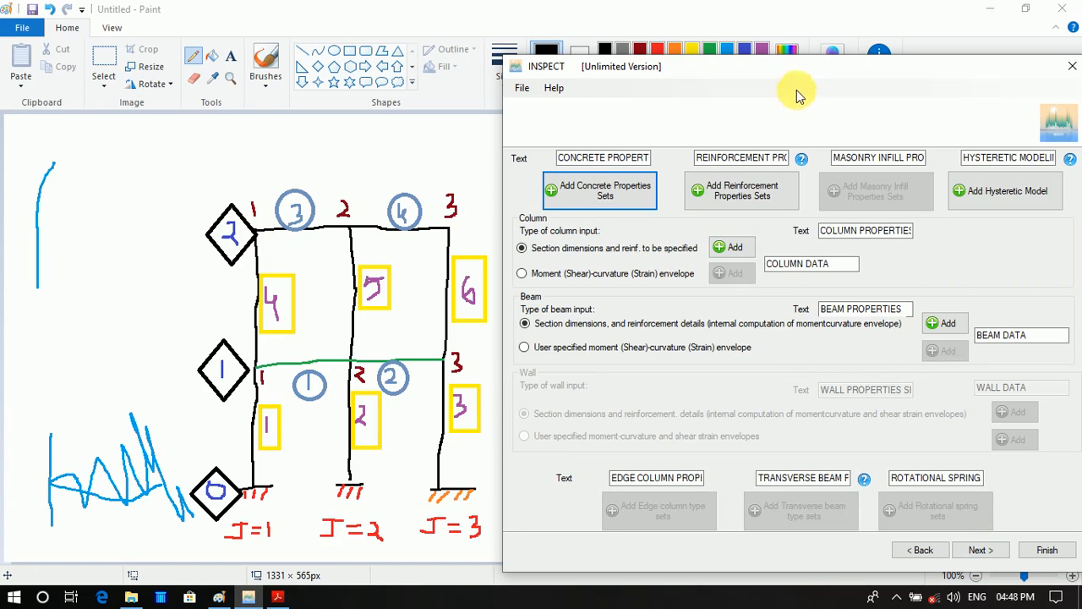
{"action": "mouse_move", "coordinate": [778, 66]}
{"action": "left_mouse_down"}
{"action": "mouse_move", "coordinate": [725, 53]}
{"action": "mouse_move", "coordinate": [774, 70]}
{"action": "left_mouse_up"}
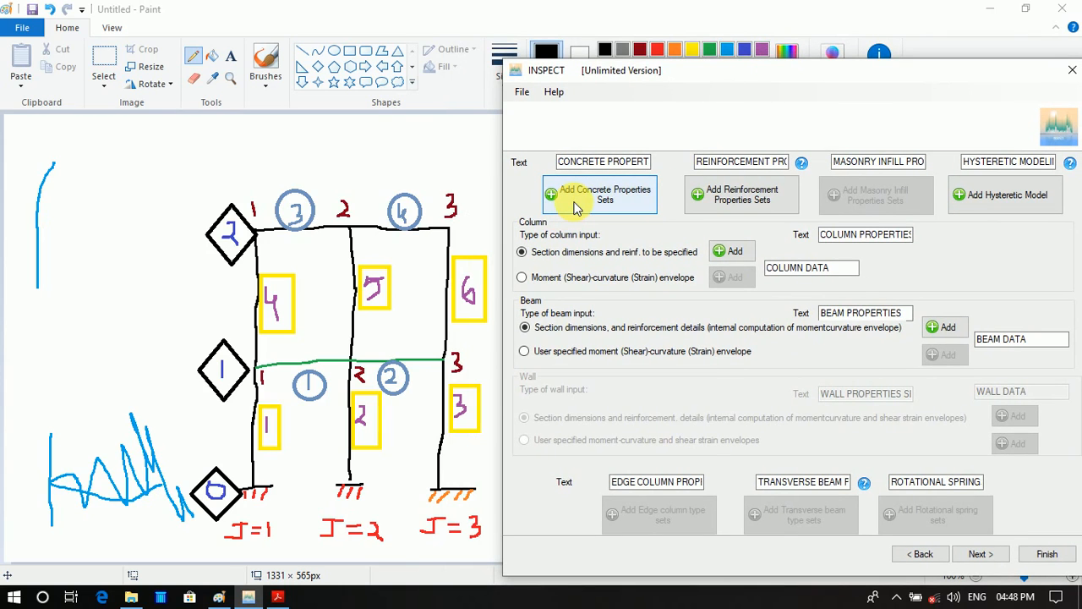
Review the concrete property set and the reinforcement property set, finishing each one
{"action": "left_click", "coordinate": [574, 203]}
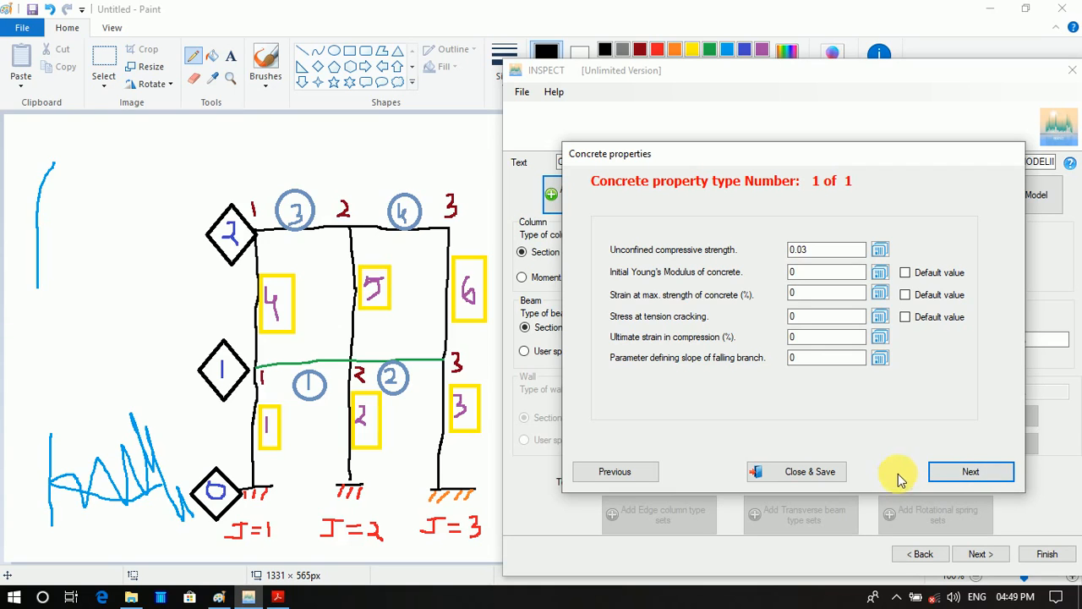
{"action": "left_click", "coordinate": [969, 471]}
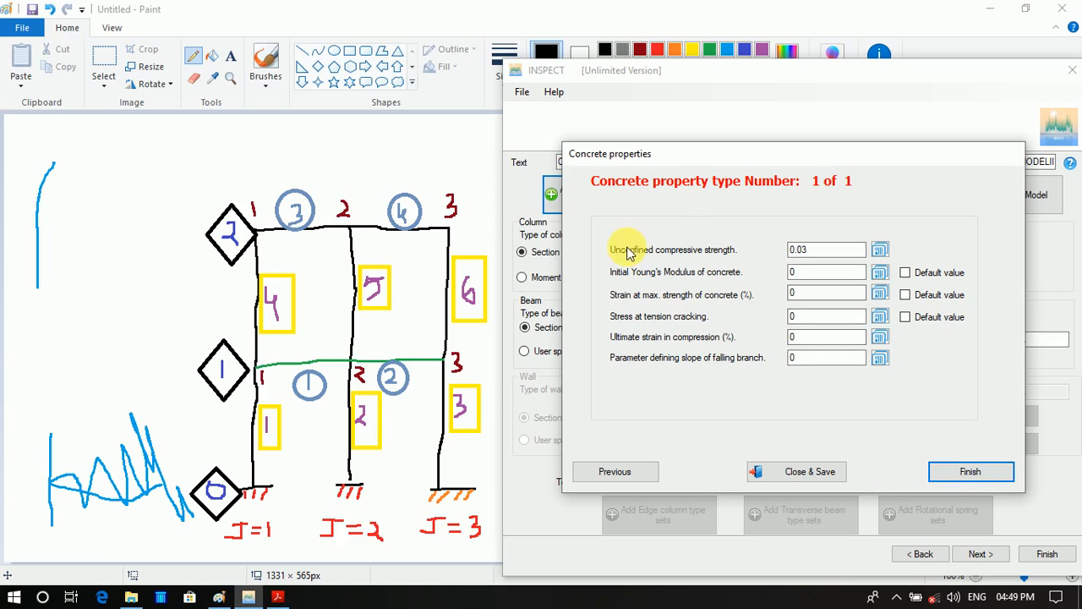
{"action": "left_click", "coordinate": [978, 478]}
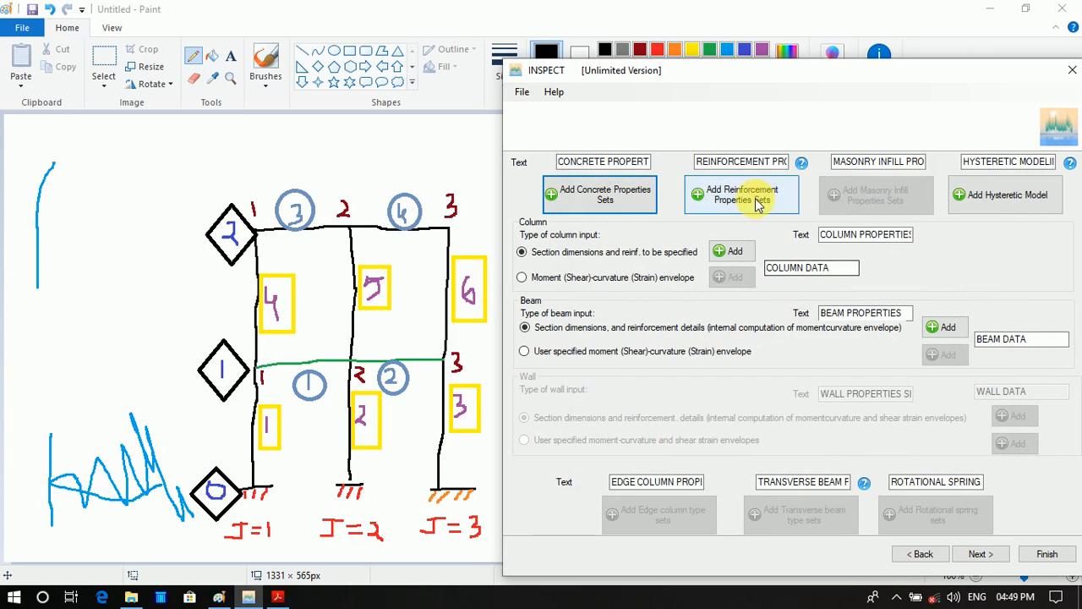
{"action": "left_click", "coordinate": [740, 201]}
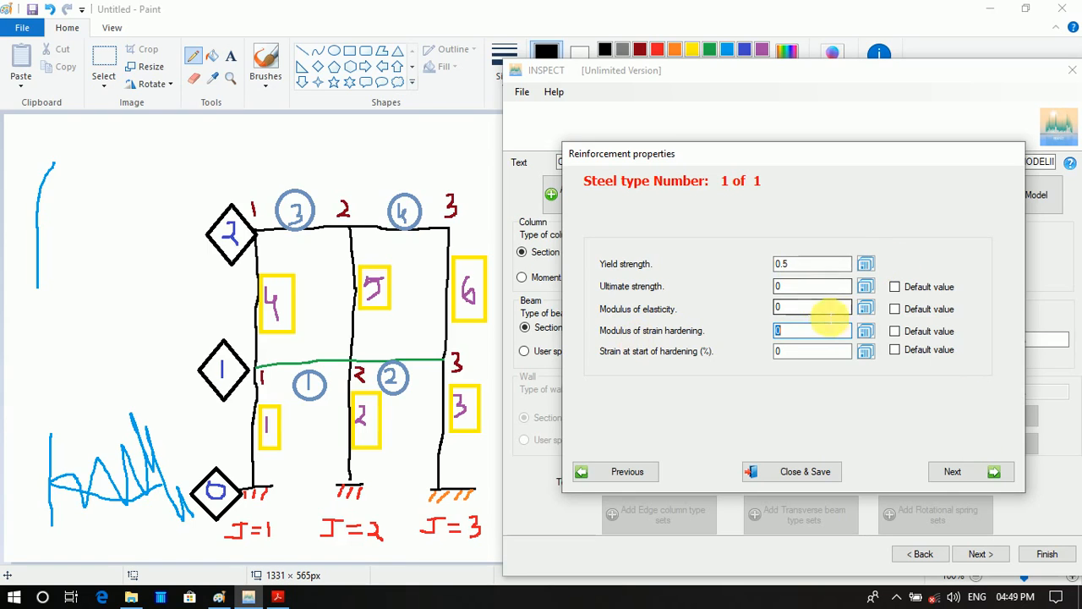
{"action": "left_click", "coordinate": [947, 479]}
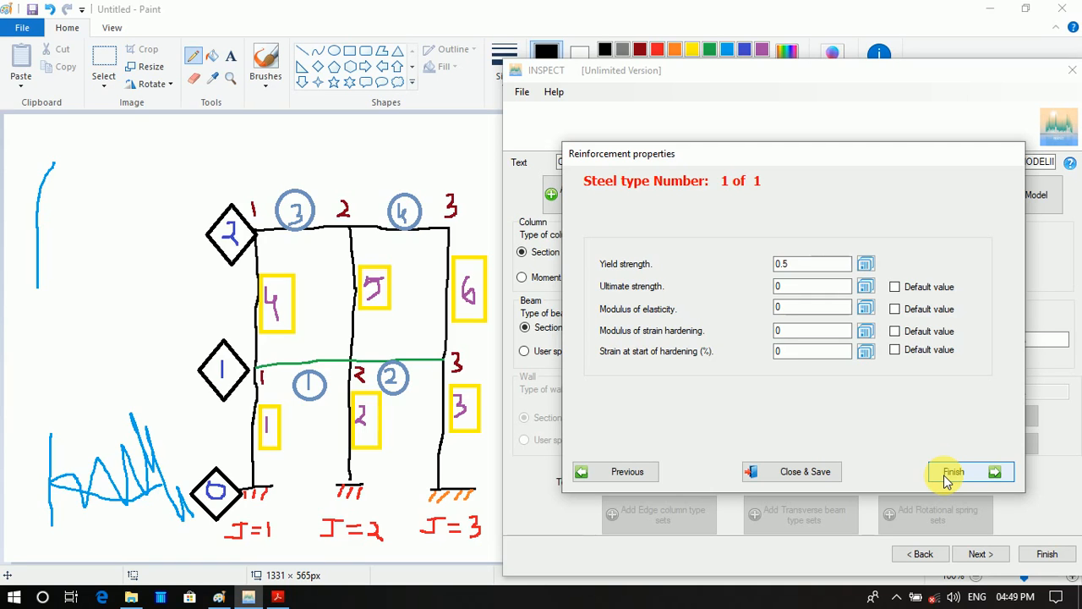
{"action": "left_click", "coordinate": [949, 476]}
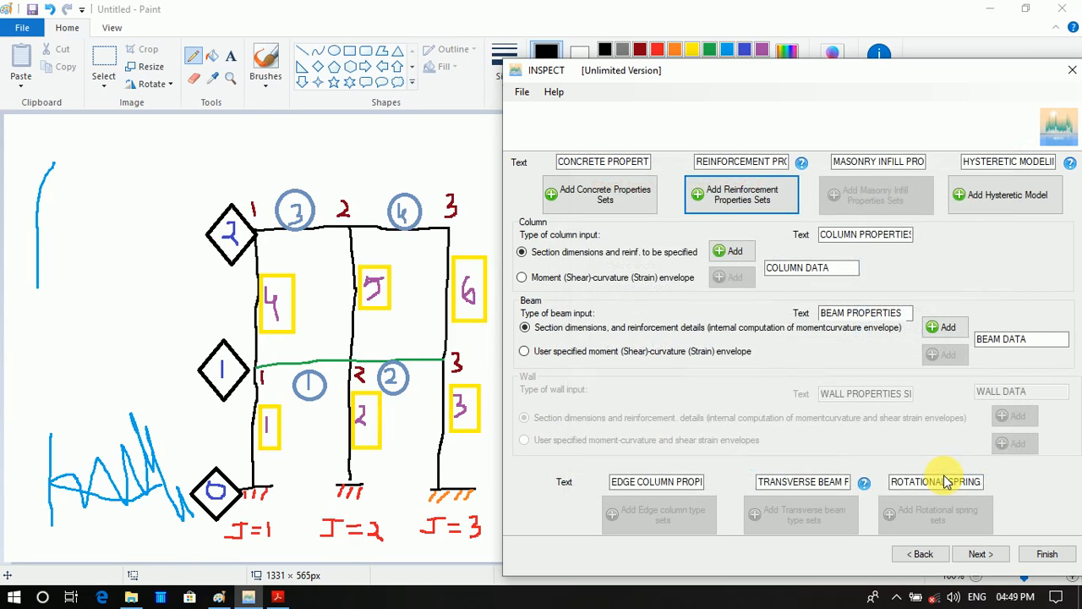
Set hysteretic rule 1's stiffness degrading, both strength decay and slip parameters to default with the Bilinear Model, and finish both rules
{"action": "left_click", "coordinate": [1008, 197]}
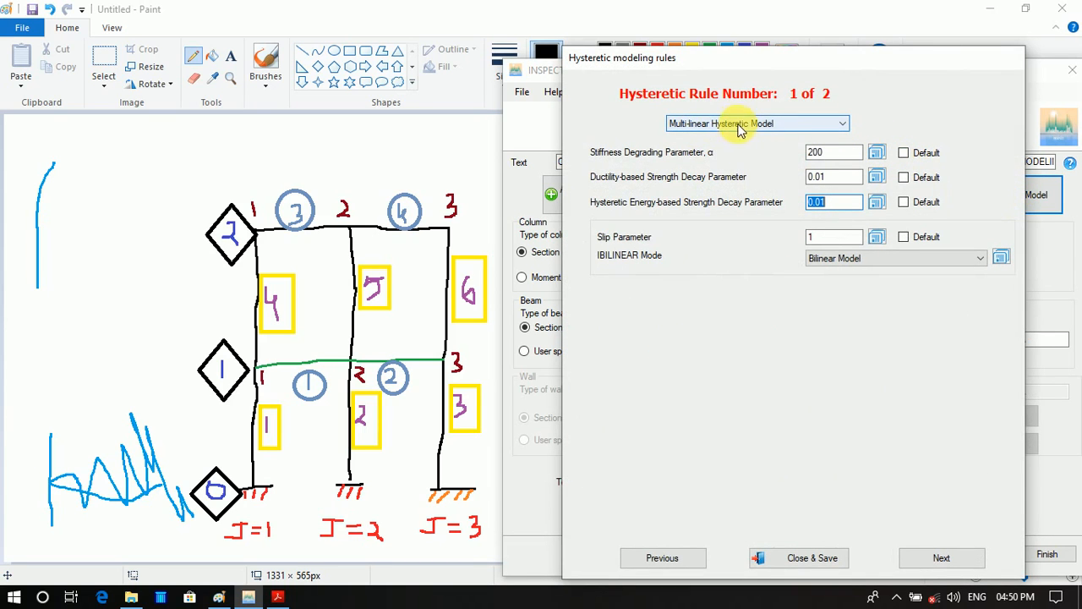
{"action": "left_click", "coordinate": [903, 153]}
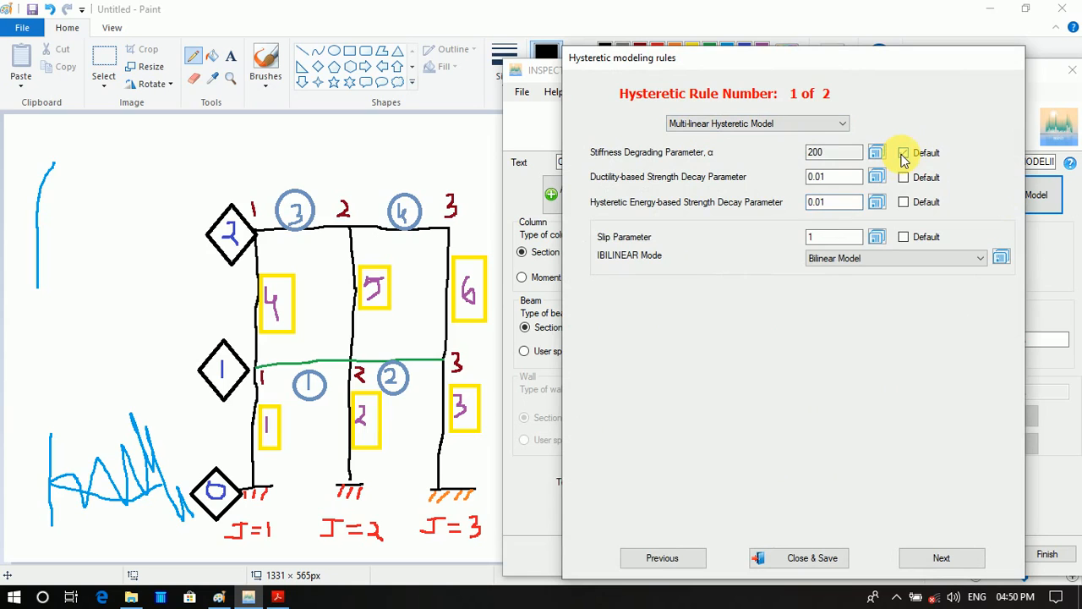
{"action": "left_click", "coordinate": [902, 178]}
{"action": "left_click", "coordinate": [903, 202]}
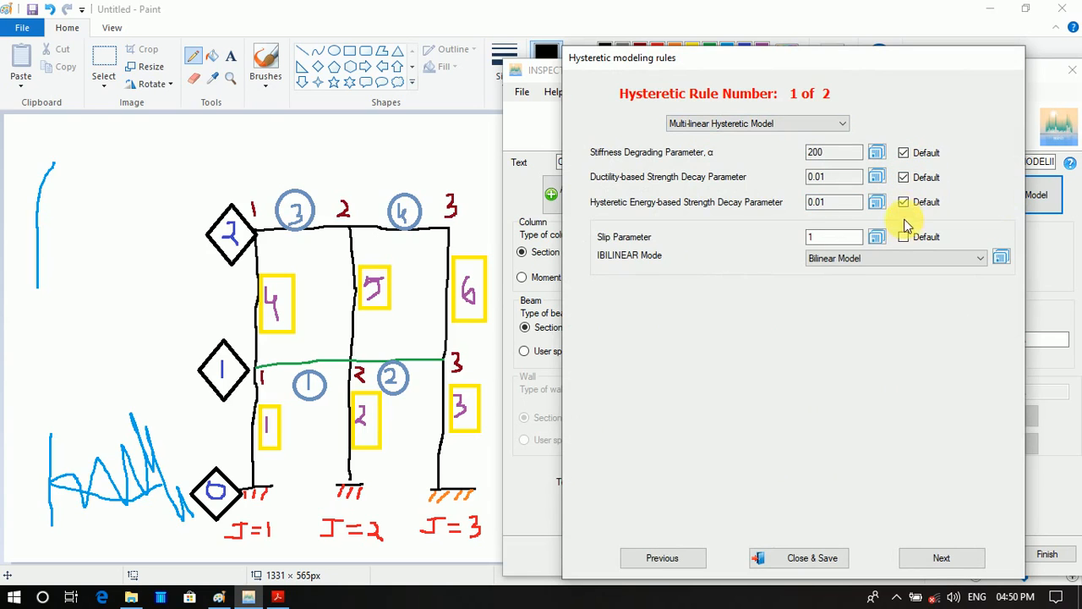
{"action": "left_click", "coordinate": [903, 238]}
{"action": "left_click", "coordinate": [893, 256]}
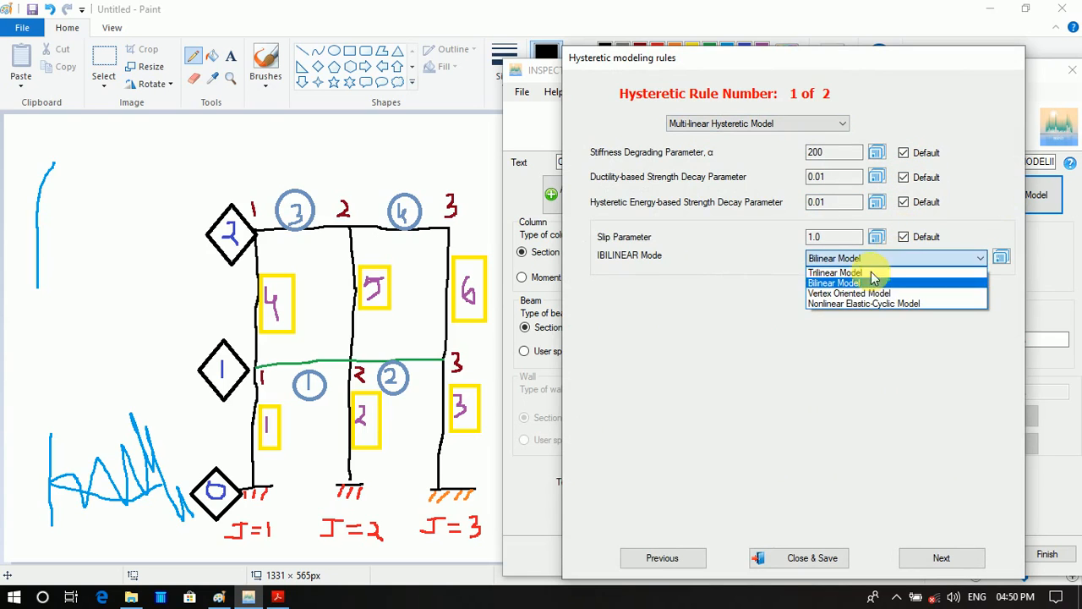
{"action": "left_click", "coordinate": [861, 283]}
{"action": "left_click", "coordinate": [951, 563]}
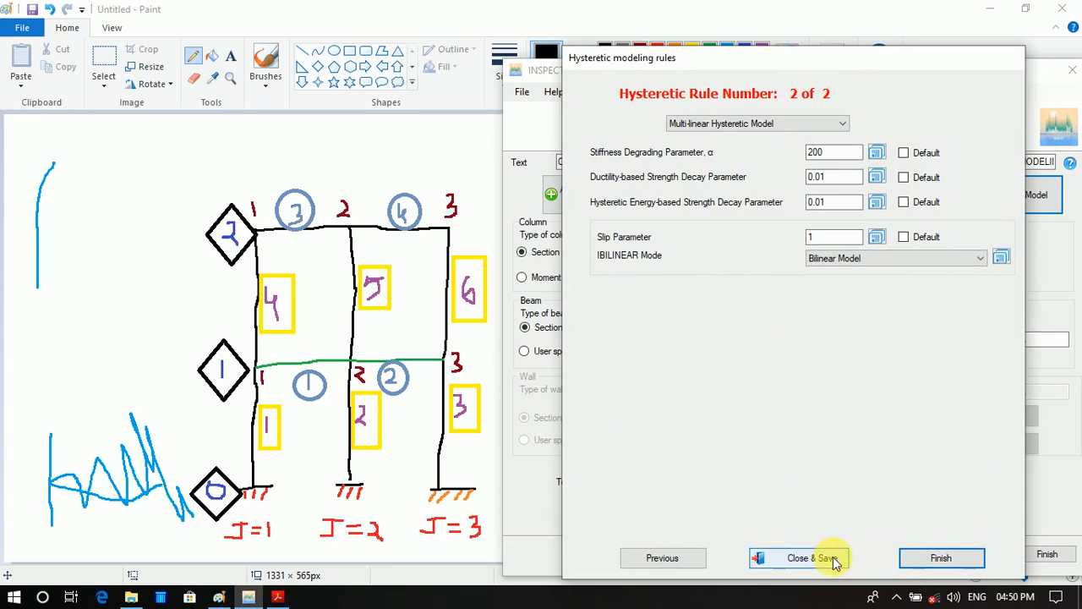
{"action": "left_click", "coordinate": [941, 558]}
Open the column properties and examine the material numbers, axial load, rigid zones, hysteretic rule, section size, reinforcement and hoop fields
{"action": "left_click", "coordinate": [730, 252]}
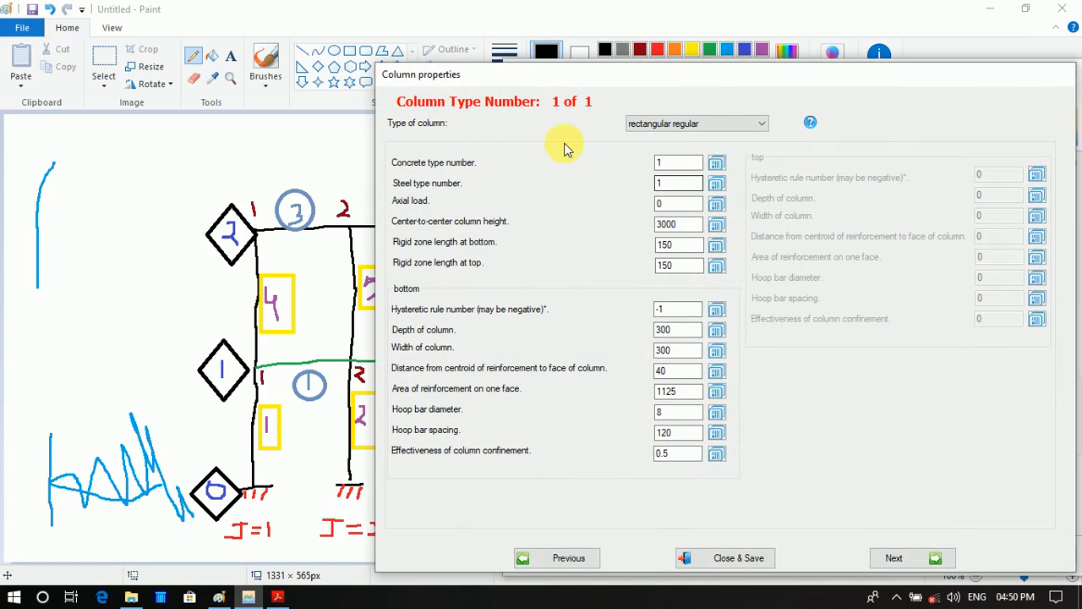
{"action": "left_click", "coordinate": [676, 166]}
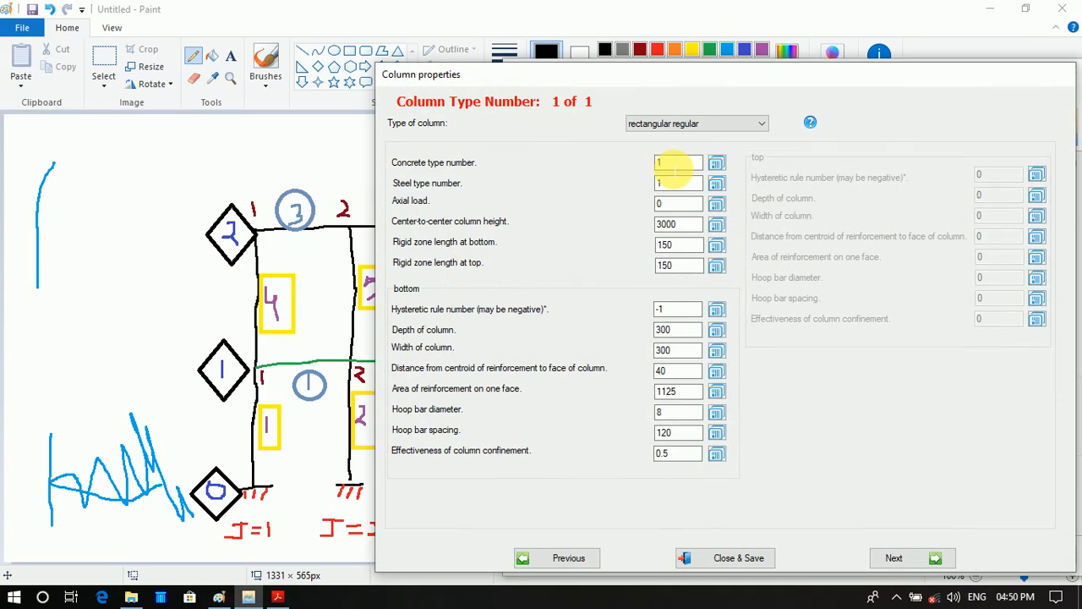
{"action": "left_click", "coordinate": [677, 190]}
{"action": "left_click", "coordinate": [678, 203]}
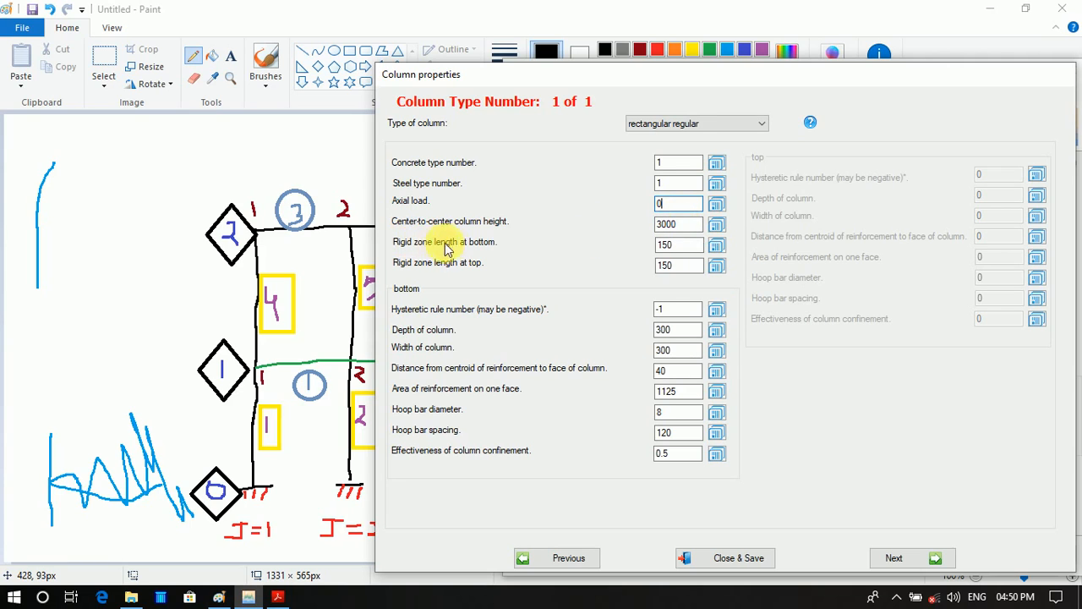
{"action": "left_click", "coordinate": [682, 247]}
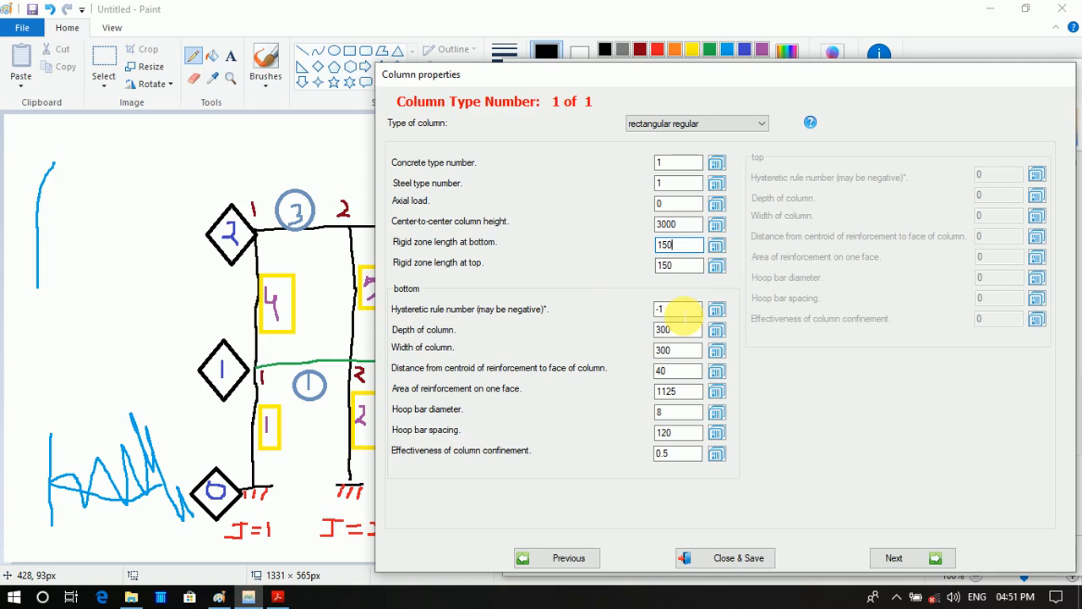
{"action": "left_click", "coordinate": [674, 309]}
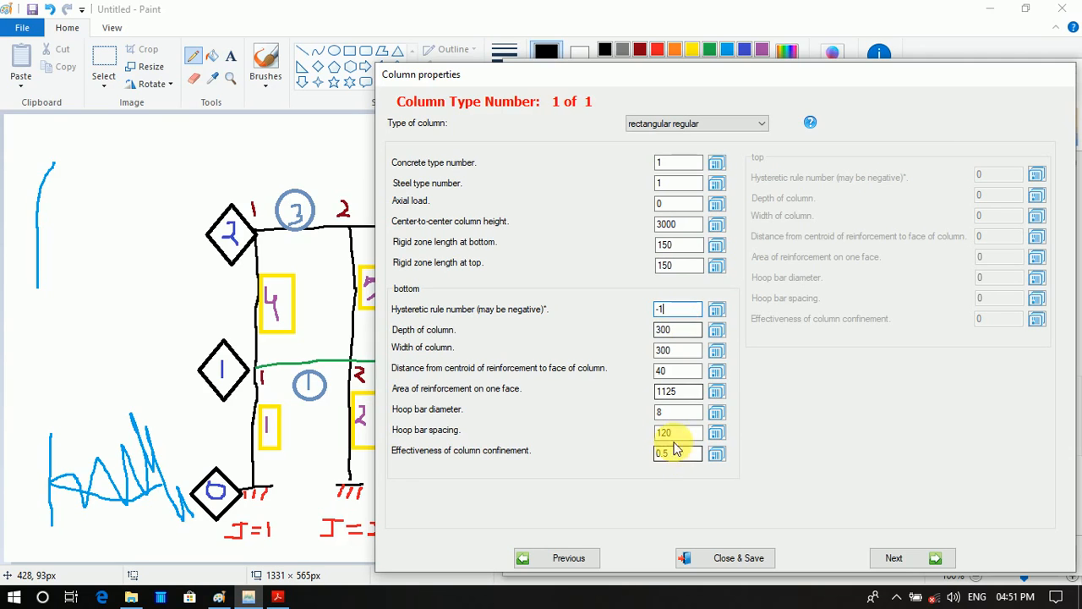
{"action": "left_click", "coordinate": [686, 331]}
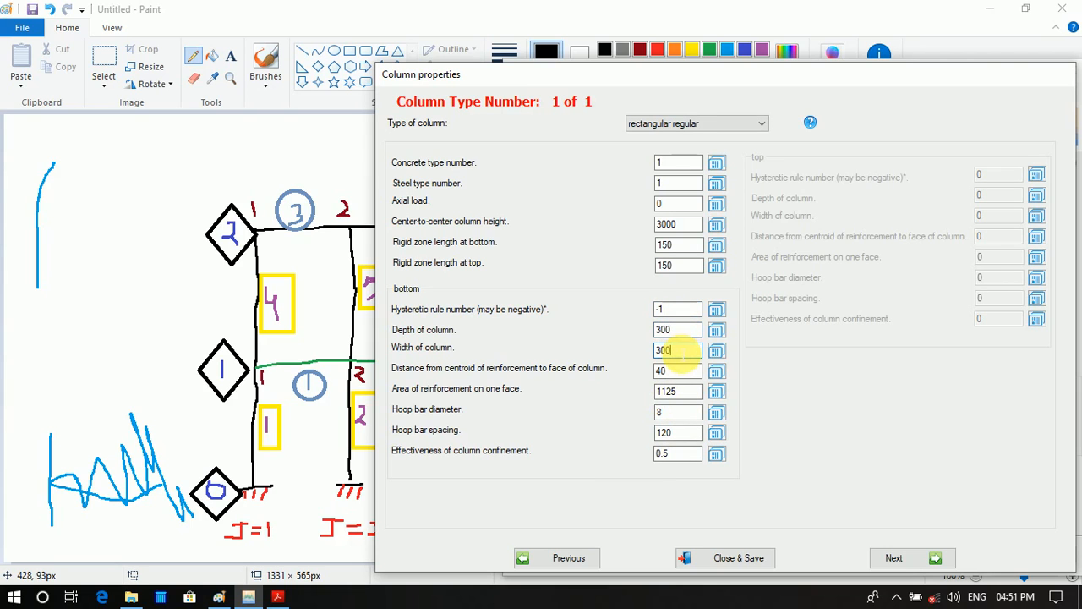
{"action": "left_click", "coordinate": [681, 370]}
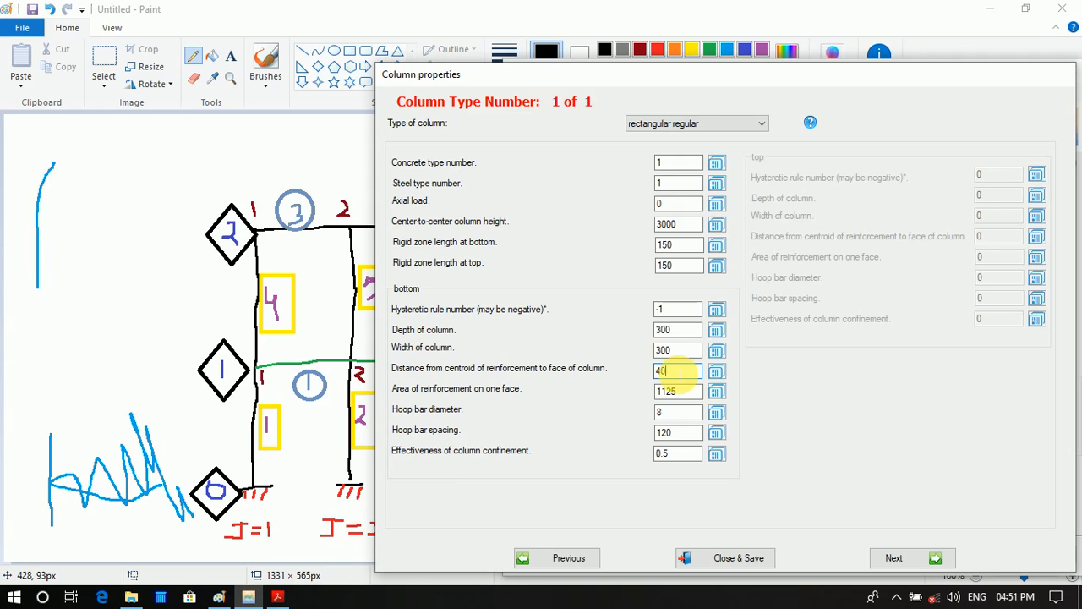
{"action": "left_click", "coordinate": [688, 397]}
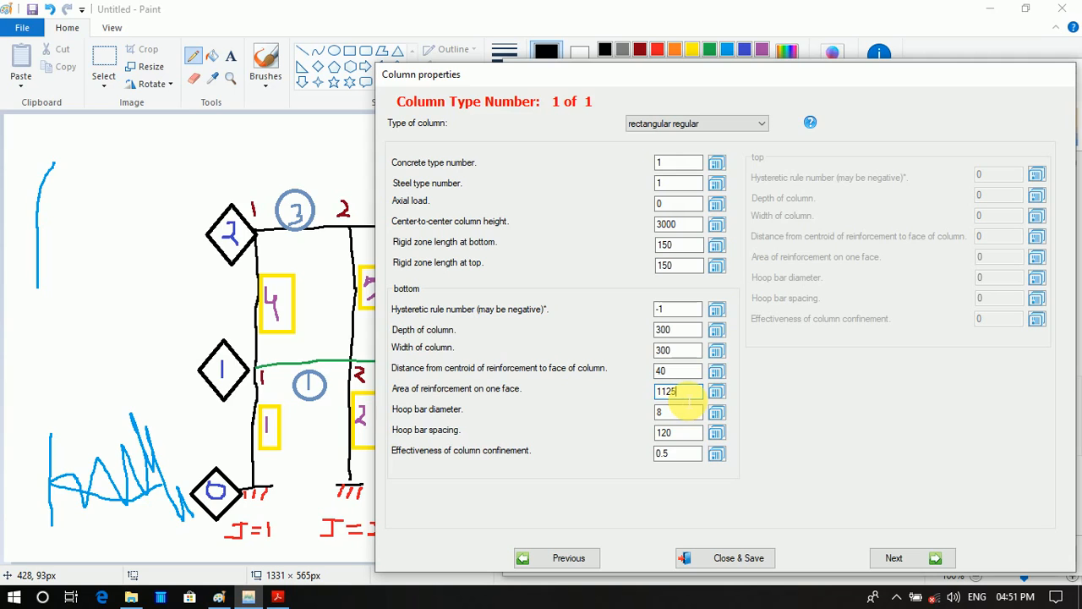
{"action": "left_click", "coordinate": [679, 414]}
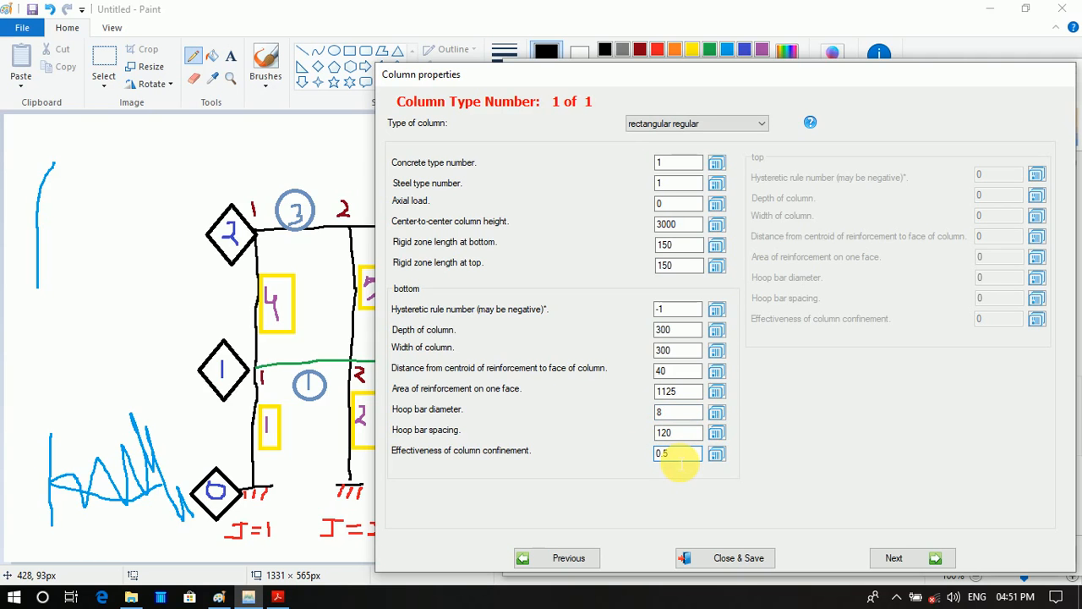
Switch to the IDARC2D manual PDF in Adobe Acrobat Reader for a brief look and return to the column properties in INSPECT
{"action": "left_click", "coordinate": [277, 597]}
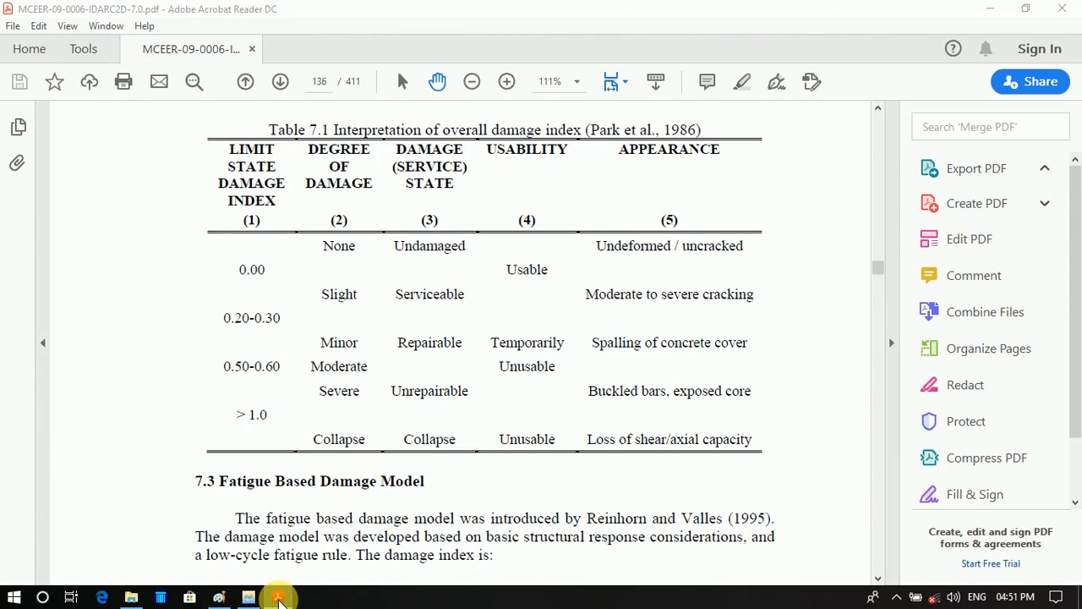
{"action": "left_click", "coordinate": [277, 596]}
{"action": "left_click", "coordinate": [277, 597]}
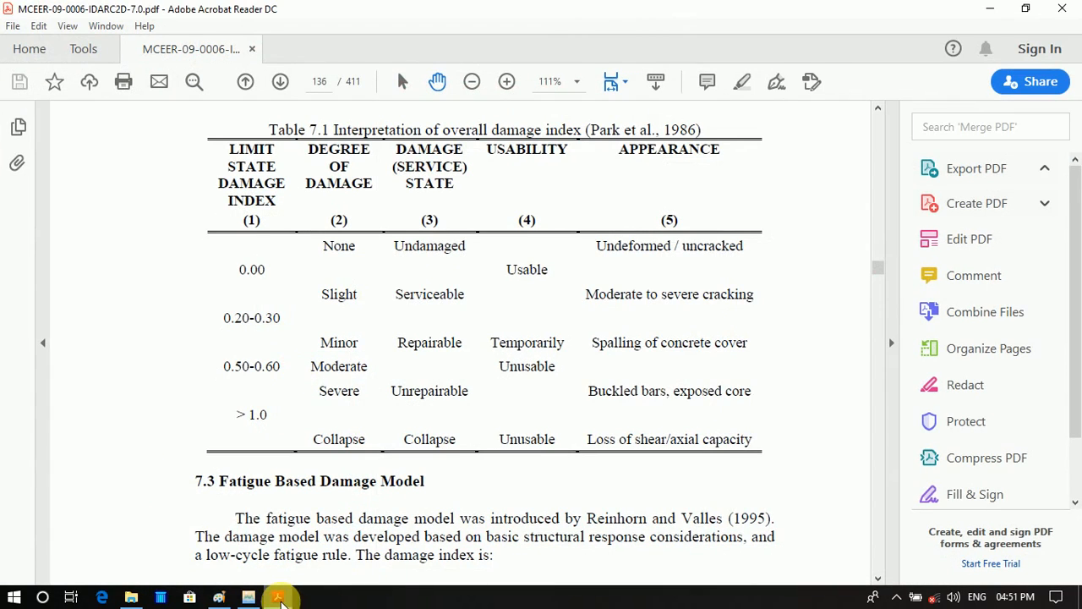
{"action": "left_click", "coordinate": [279, 597]}
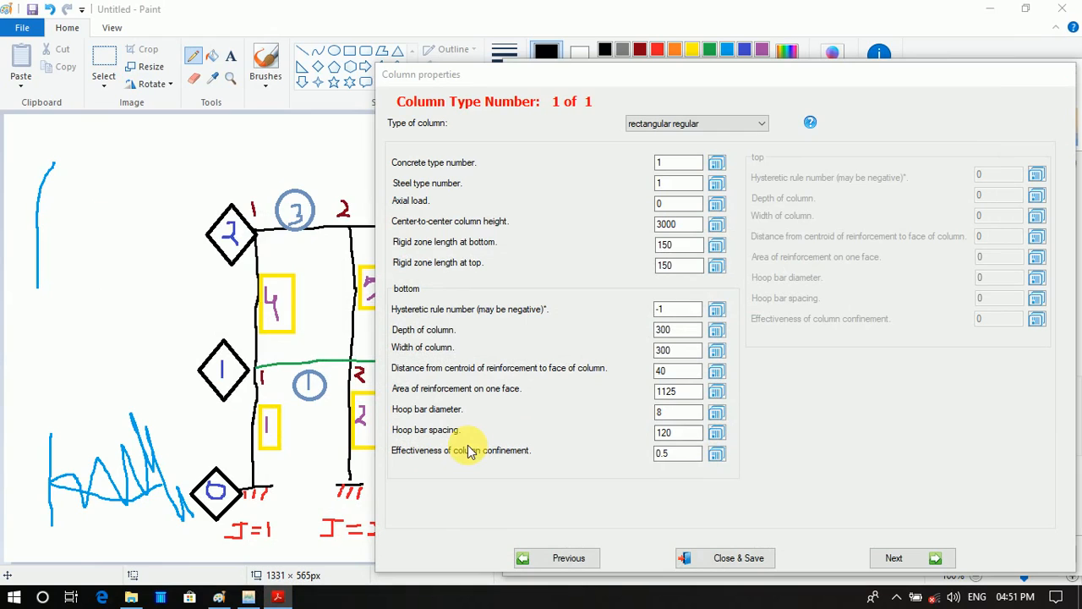
Check the effectiveness of column confinement and finish the column properties
{"action": "left_click", "coordinate": [664, 453]}
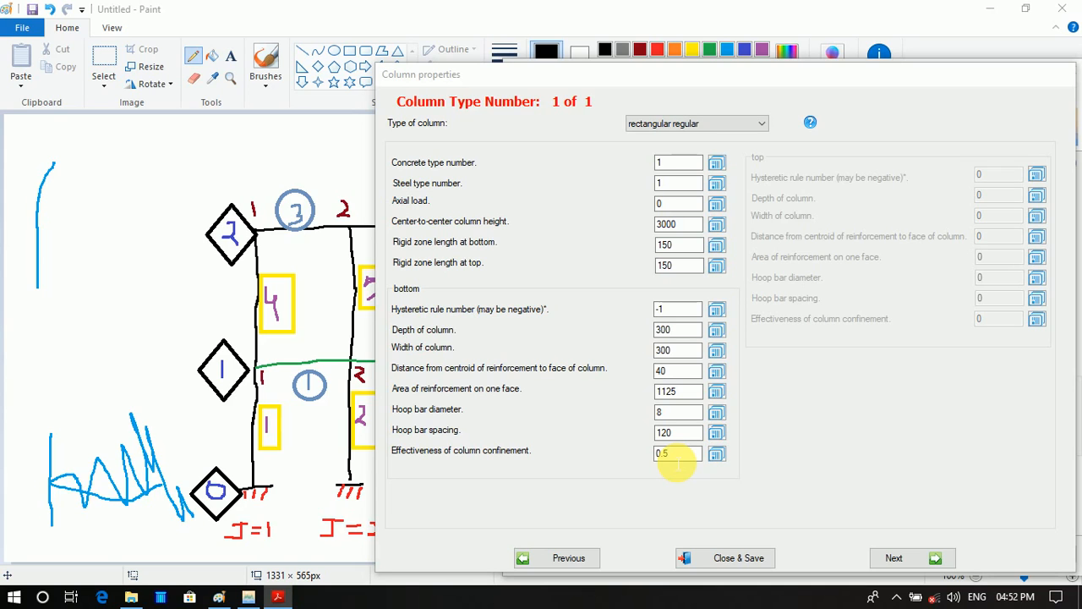
{"action": "left_click", "coordinate": [901, 559]}
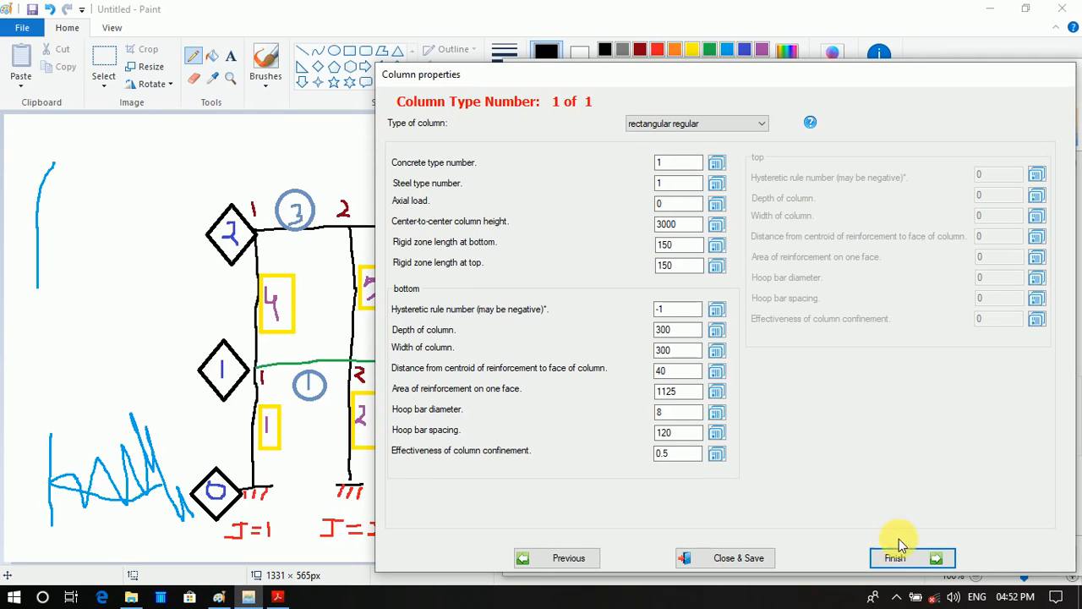
{"action": "left_click", "coordinate": [903, 560]}
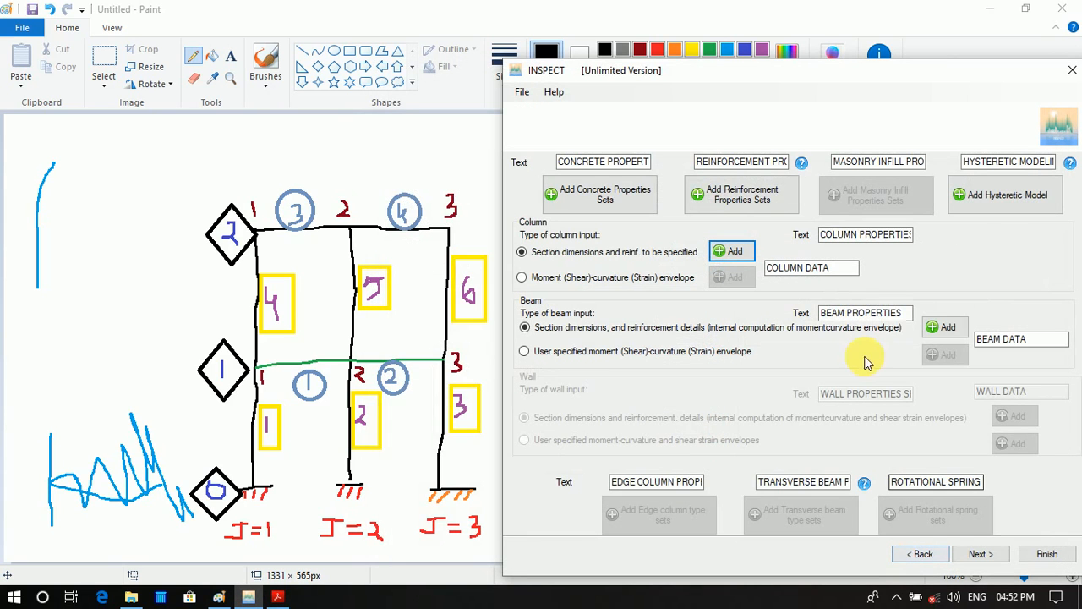
Open the beam properties and examine the concrete and steel type numbers, member length, both rigid zone lengths and hysteretic rule number
{"action": "left_click", "coordinate": [946, 327]}
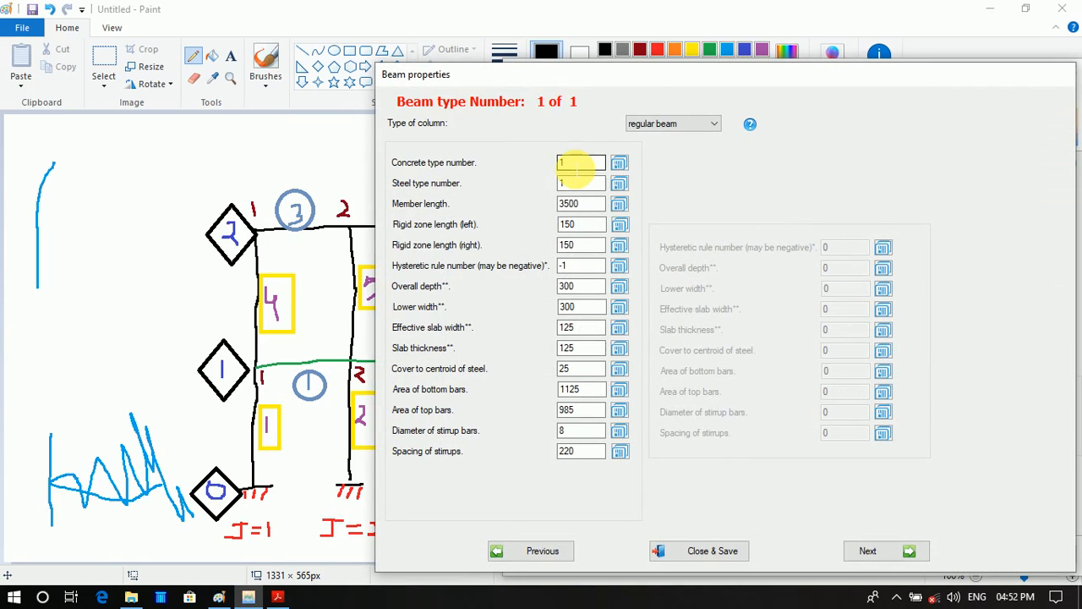
{"action": "left_click", "coordinate": [580, 183]}
{"action": "left_click", "coordinate": [590, 208]}
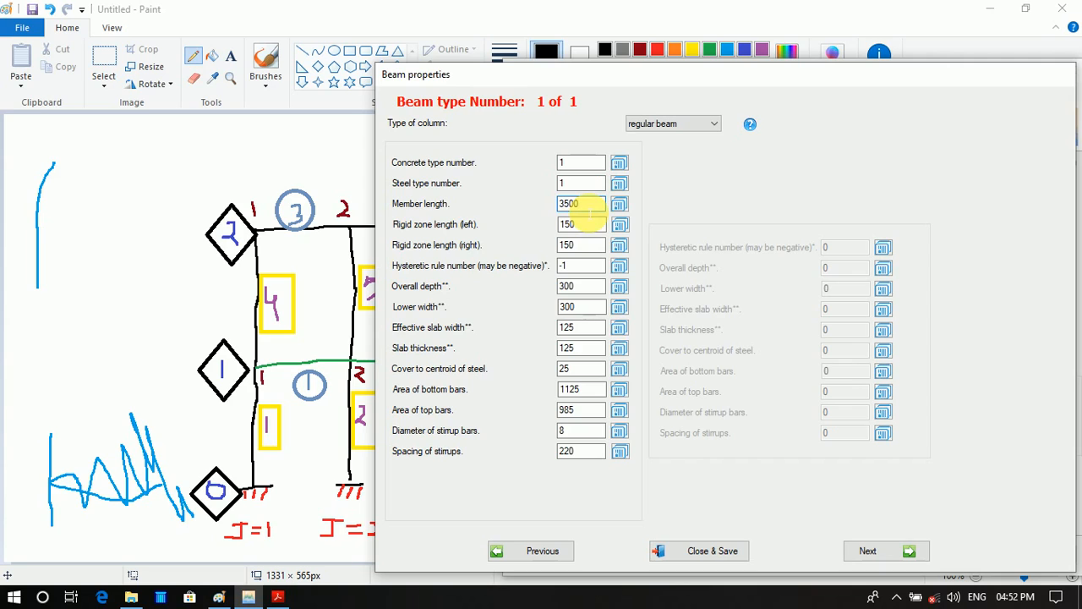
{"action": "left_click", "coordinate": [590, 224]}
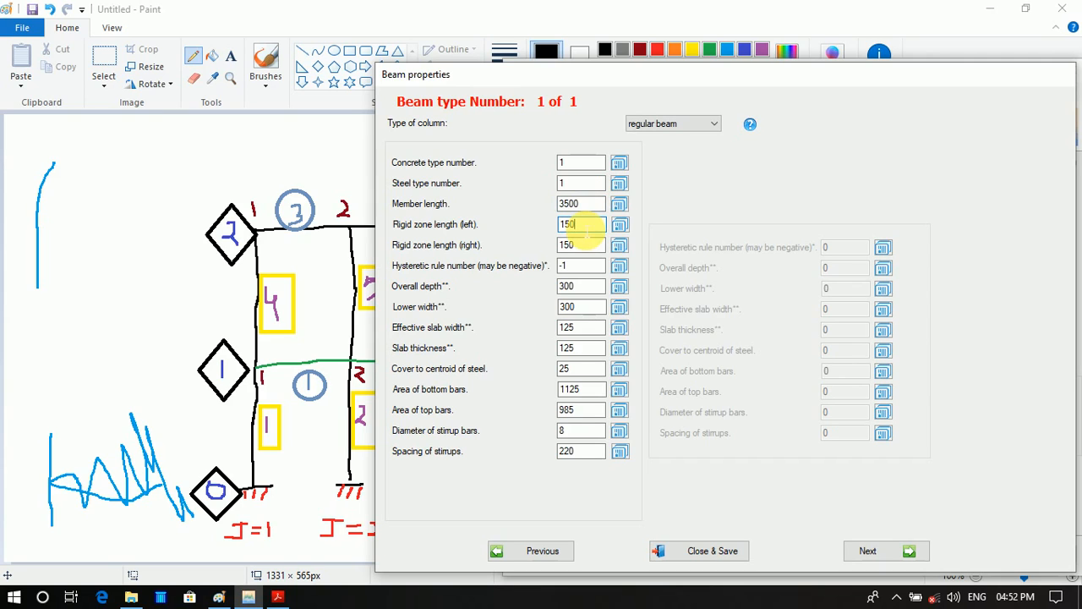
{"action": "left_click", "coordinate": [586, 244]}
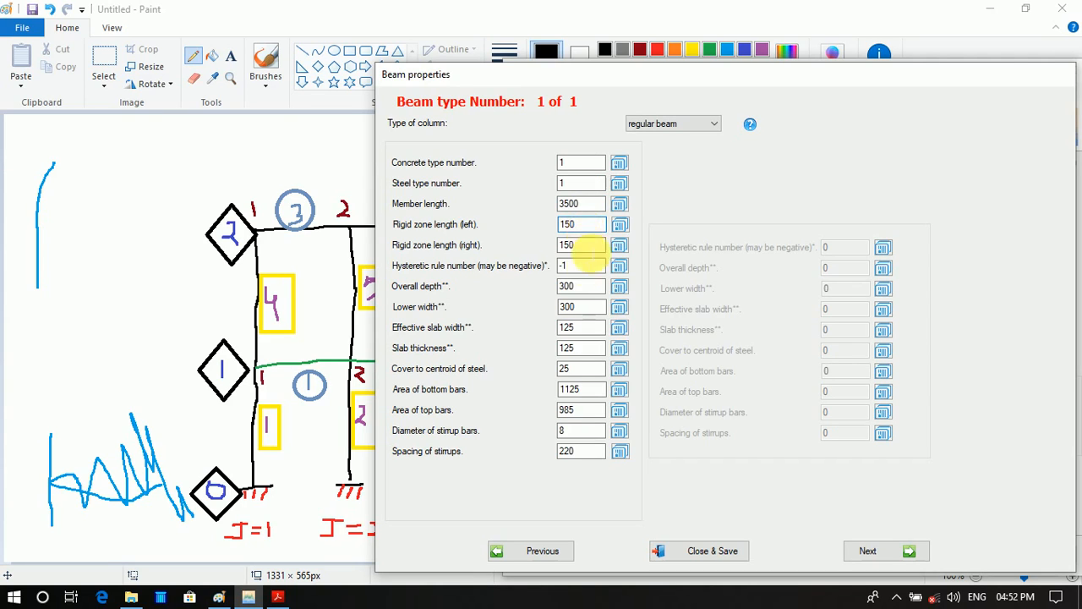
{"action": "left_click", "coordinate": [586, 265]}
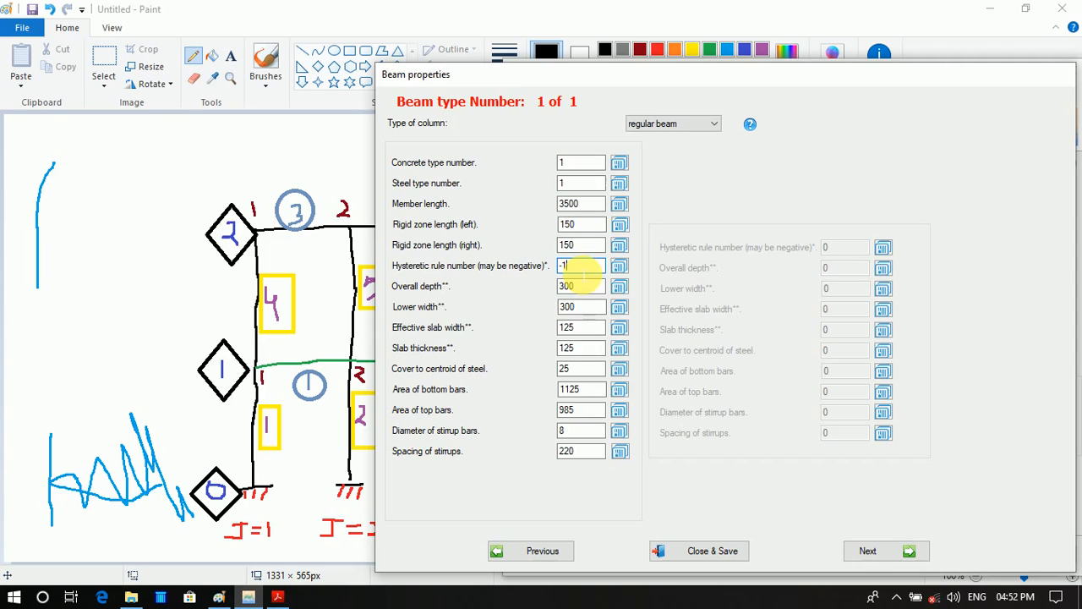
Check the beam's section size, slab width and thickness, cover, bar areas and stirrup details, and finish the beam properties
{"action": "left_click", "coordinate": [577, 287]}
{"action": "left_click", "coordinate": [584, 307]}
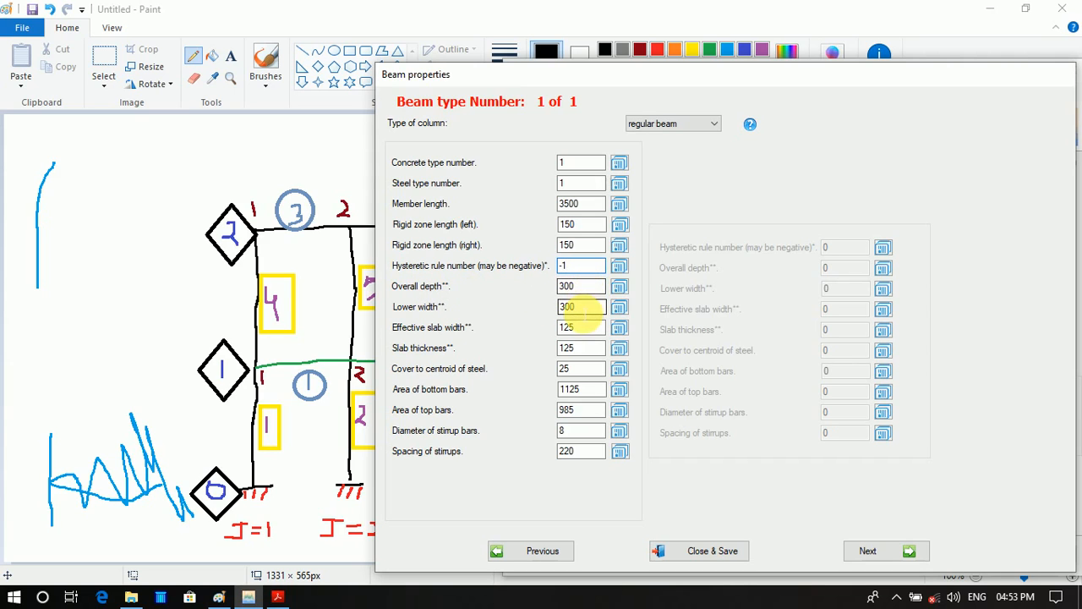
{"action": "left_click", "coordinate": [584, 329]}
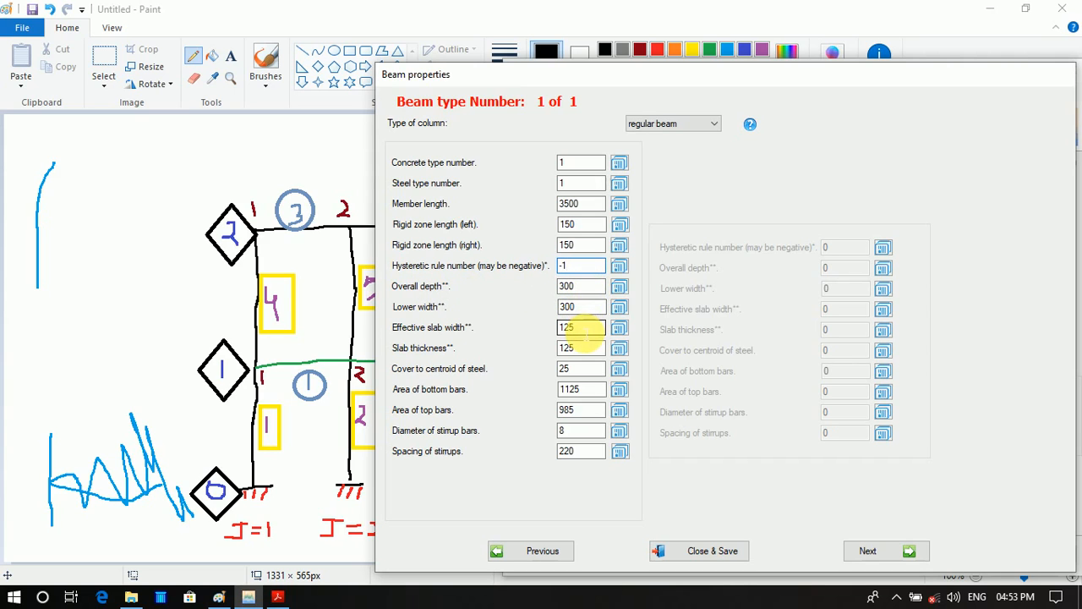
{"action": "left_click", "coordinate": [583, 348]}
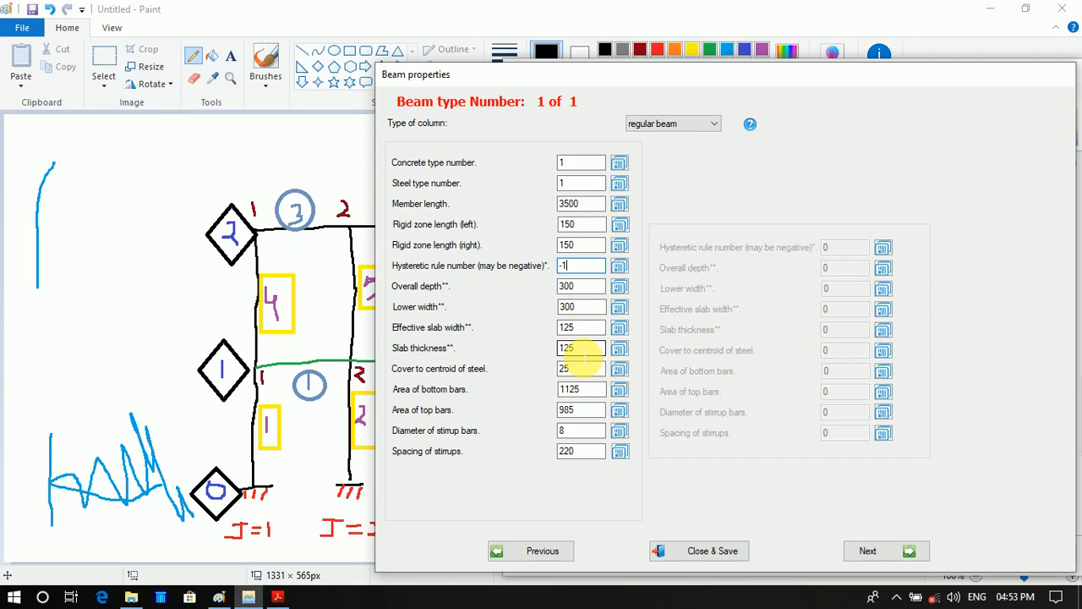
{"action": "left_click", "coordinate": [581, 368]}
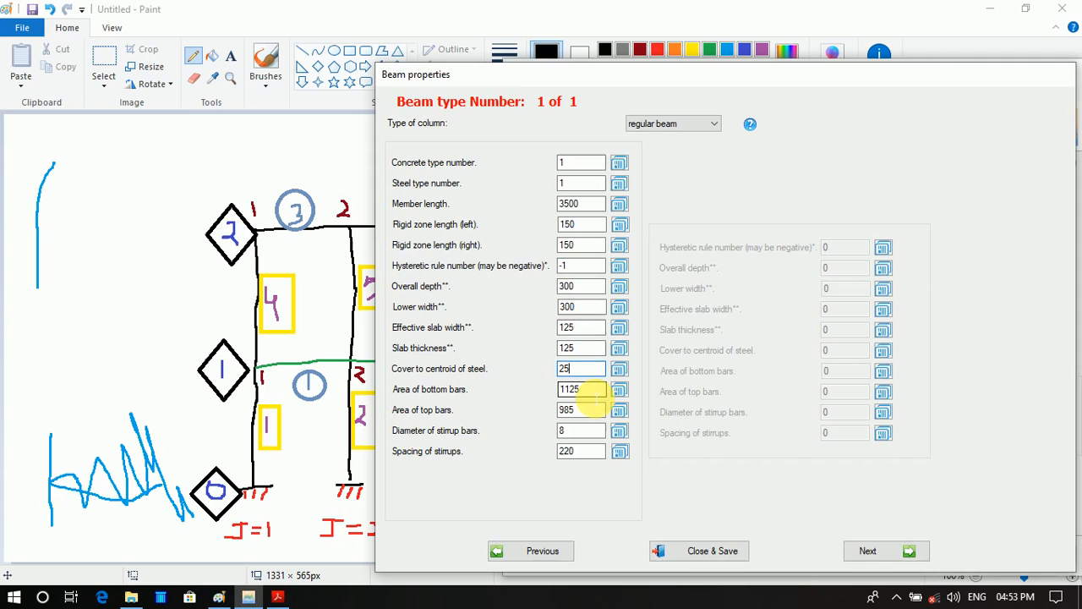
{"action": "left_click", "coordinate": [595, 394]}
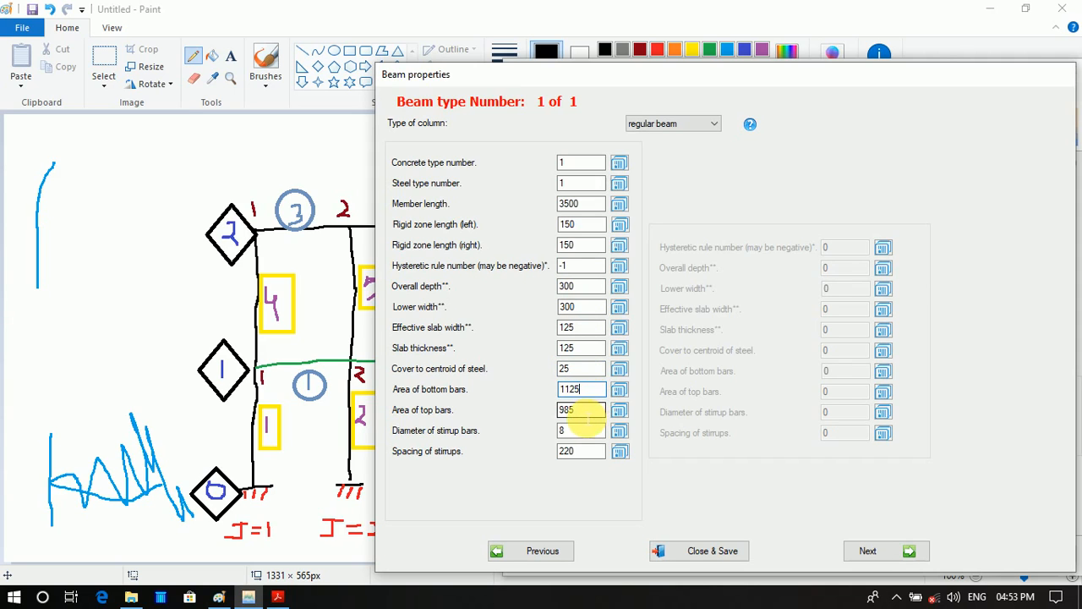
{"action": "left_click", "coordinate": [587, 411]}
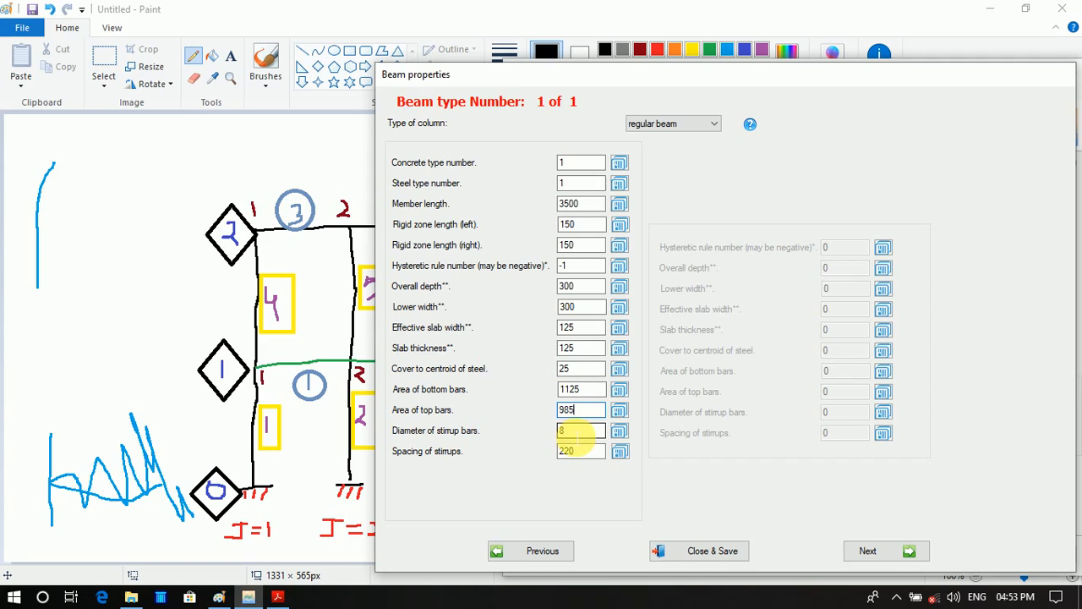
{"action": "left_click", "coordinate": [580, 452]}
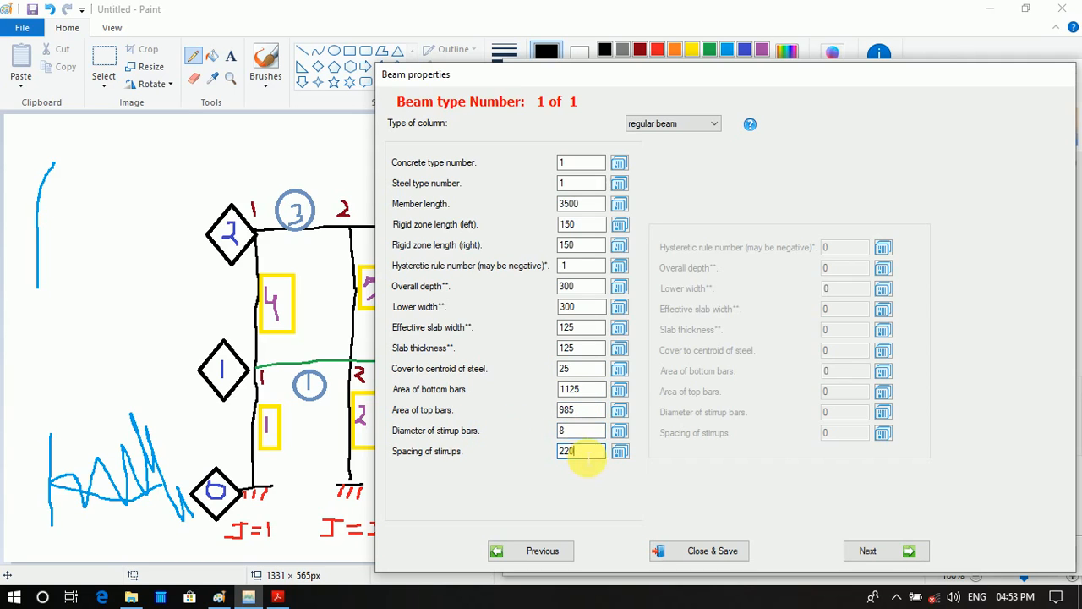
{"action": "left_click", "coordinate": [879, 551]}
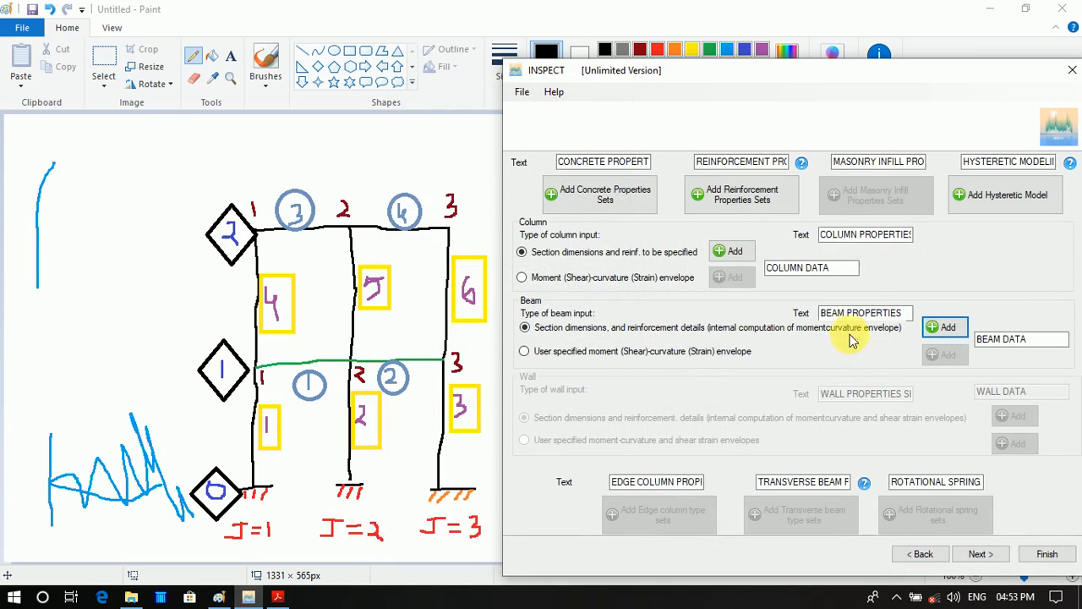
Go to the connectivity data, review the column line and story levels for columns 1 to 6, and finish the column connectivities
{"action": "left_click", "coordinate": [979, 557]}
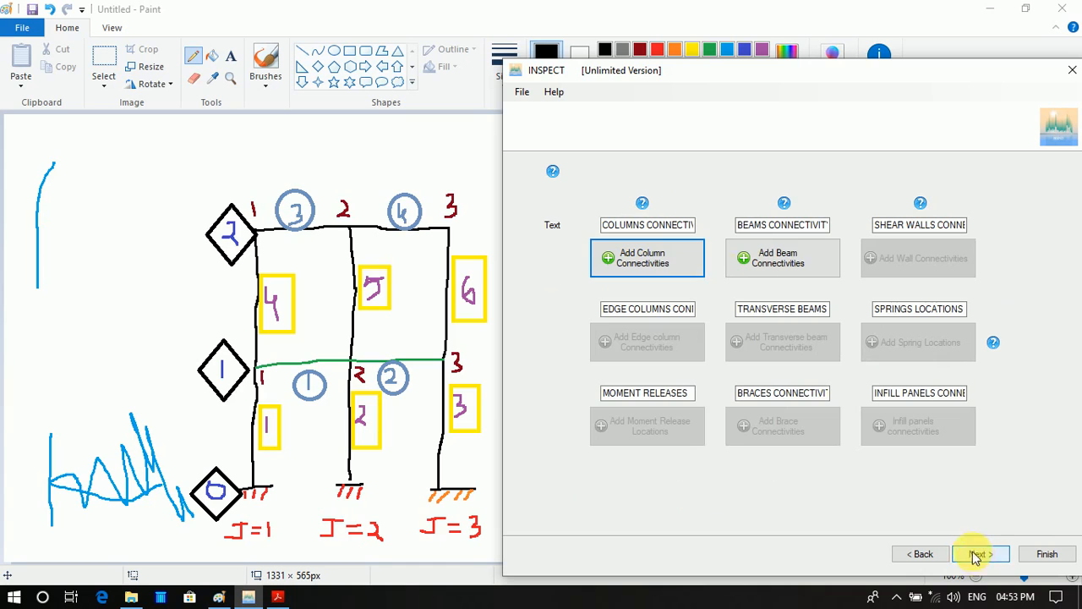
{"action": "left_click", "coordinate": [674, 264]}
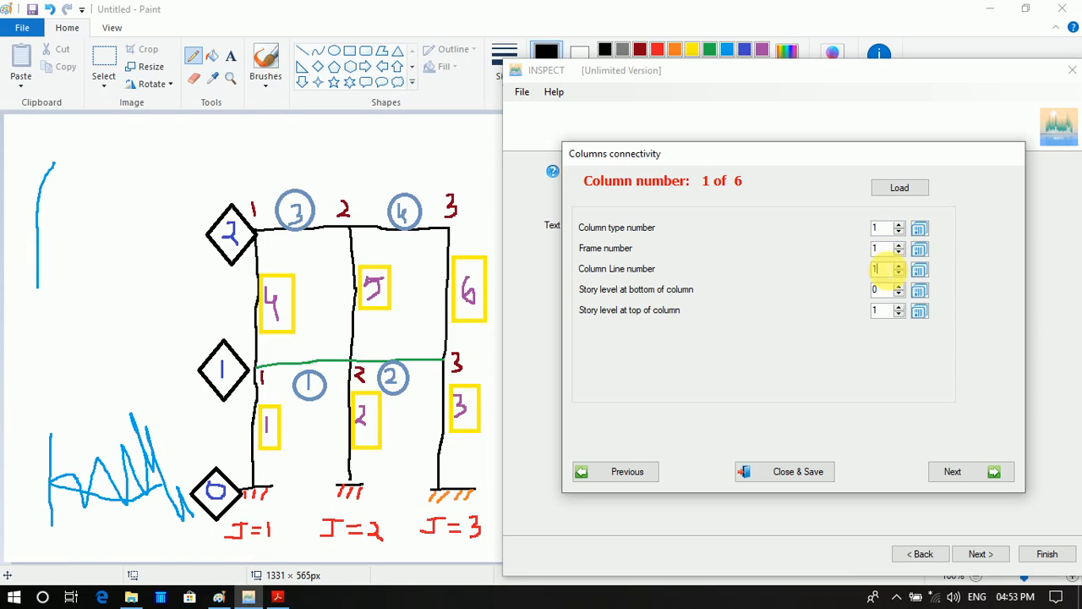
{"action": "left_click", "coordinate": [887, 270]}
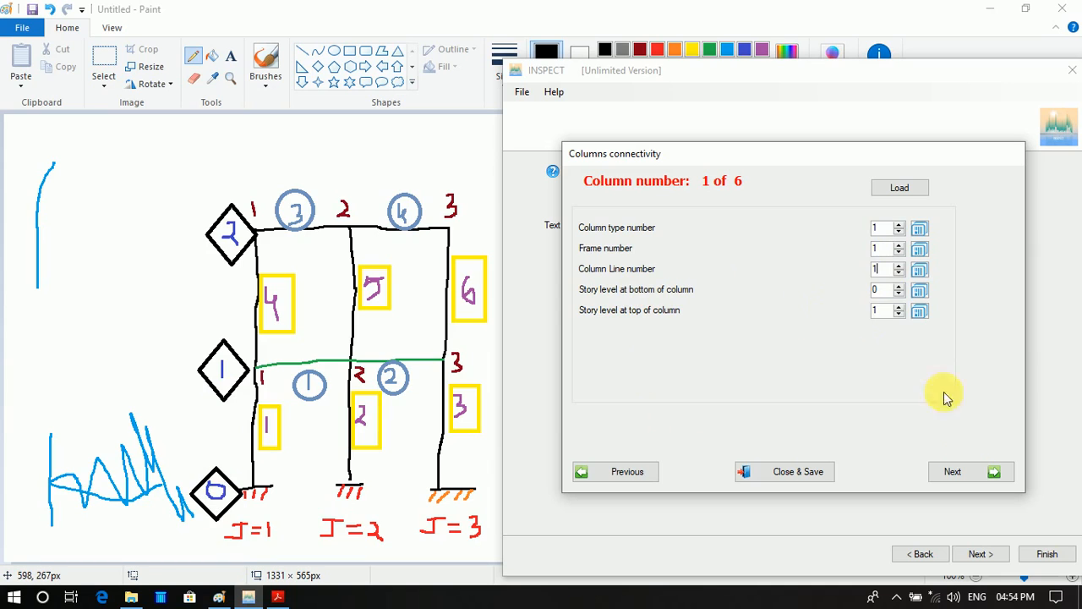
{"action": "left_click", "coordinate": [953, 471]}
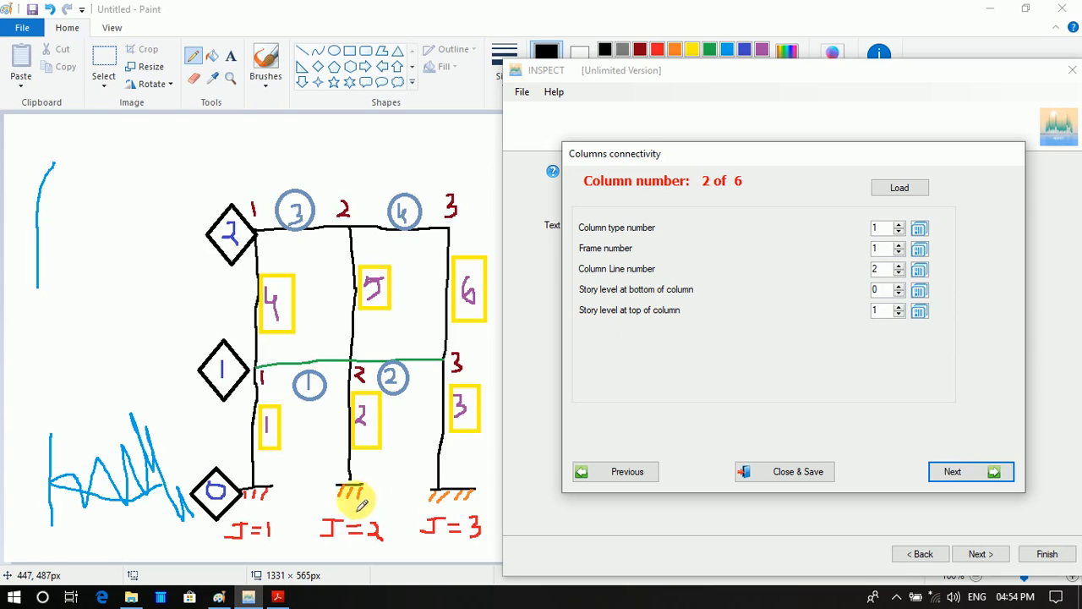
{"action": "left_click", "coordinate": [952, 473]}
{"action": "left_click", "coordinate": [952, 473]}
{"action": "left_click", "coordinate": [952, 473]}
{"action": "left_click", "coordinate": [951, 474]}
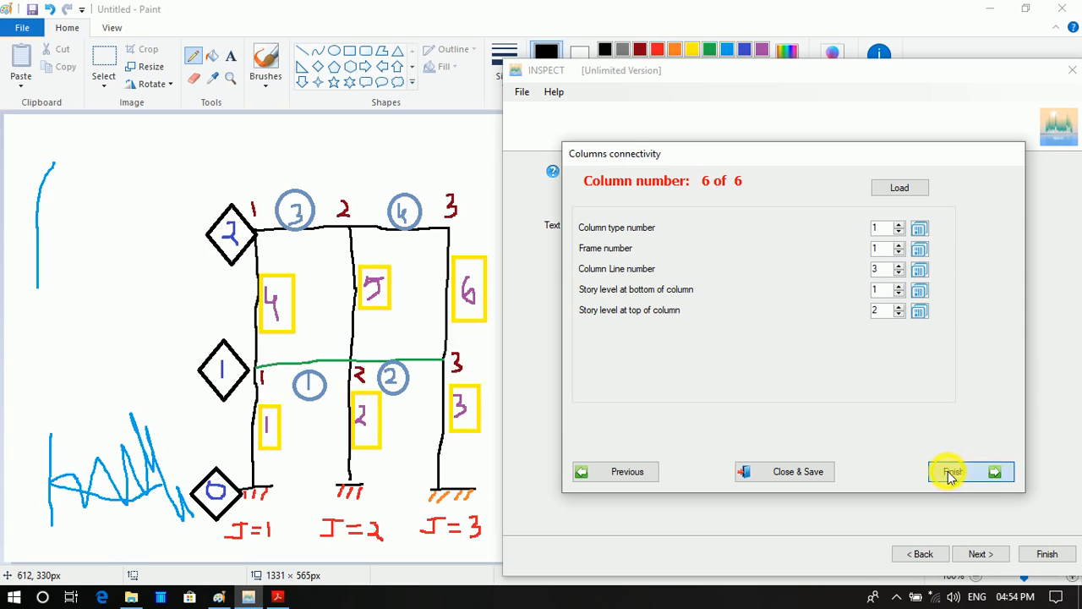
{"action": "left_click", "coordinate": [952, 474]}
Review the story level and end column lines for beams 1 to 4 against the frame sketch, and finish the beam connectivities
{"action": "left_click", "coordinate": [779, 262]}
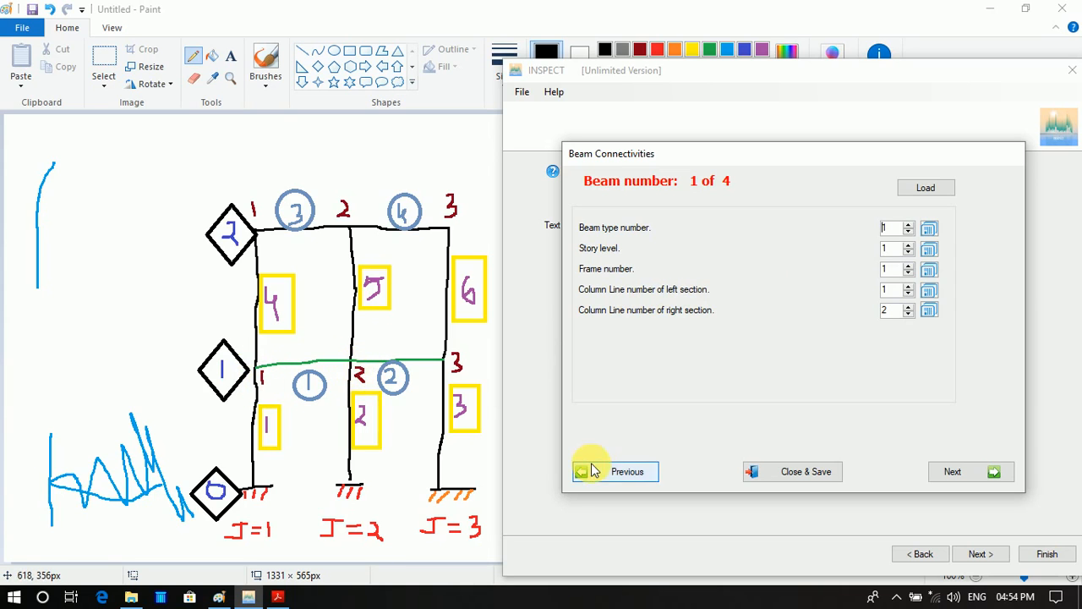
{"action": "left_click", "coordinate": [954, 471]}
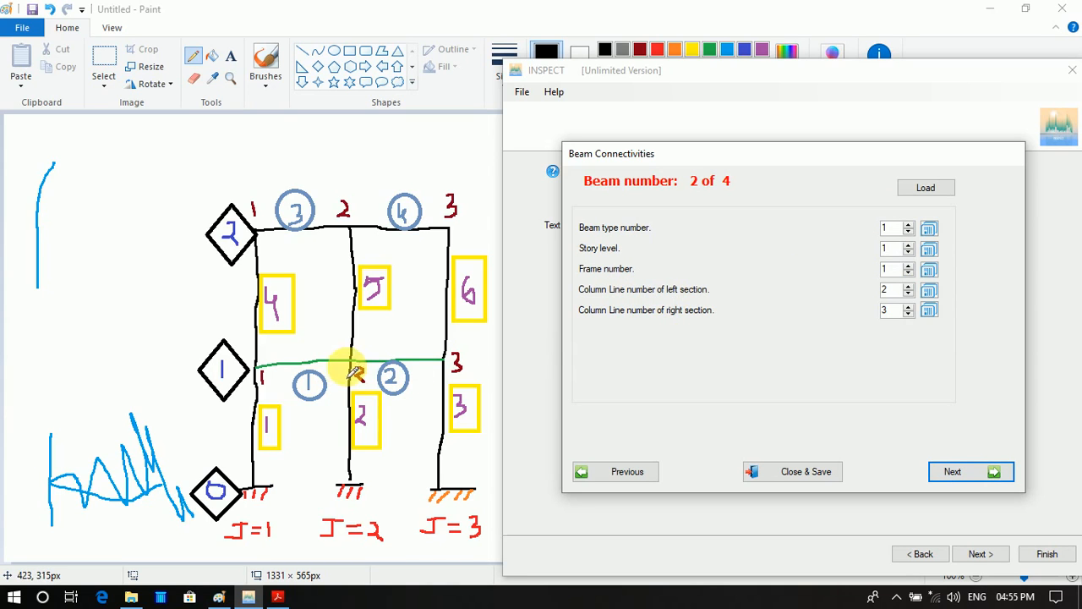
{"action": "left_click_drag", "start_coordinate": [354, 369], "coordinate": [365, 382]}
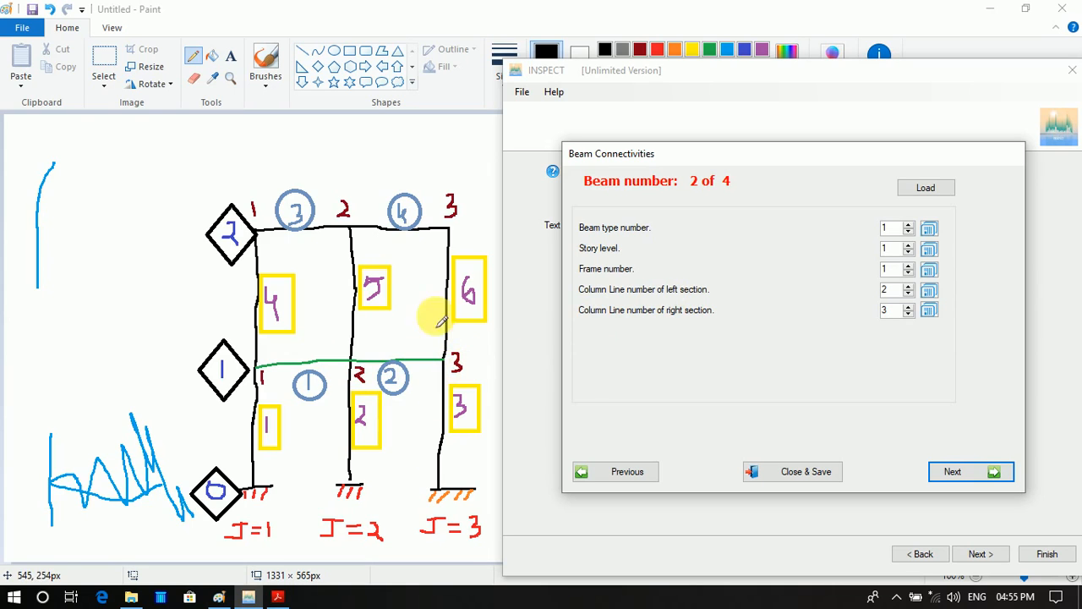
{"action": "left_click", "coordinate": [952, 471]}
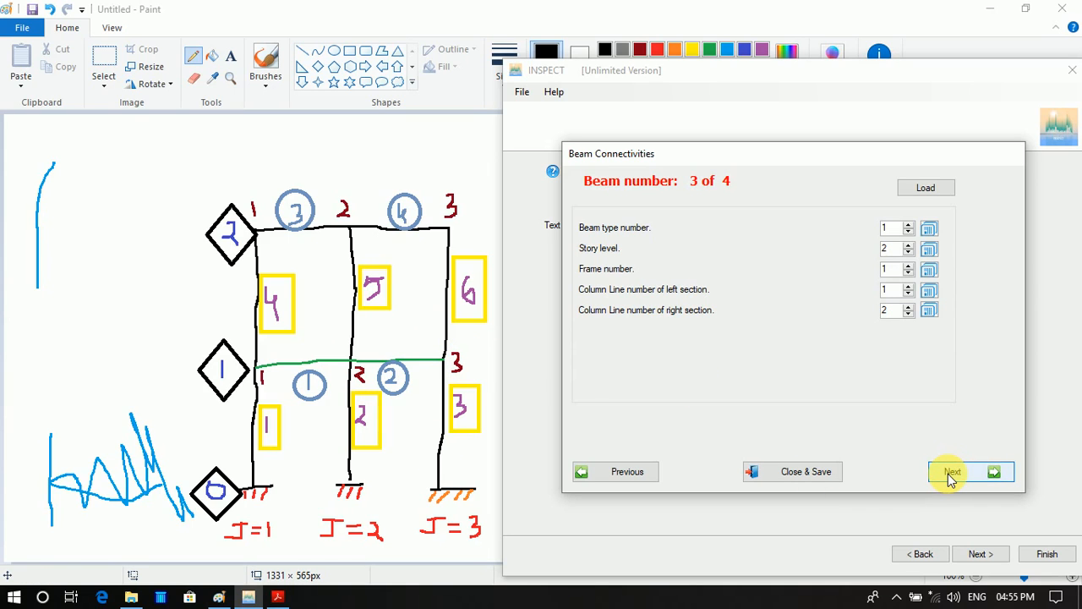
{"action": "left_click", "coordinate": [952, 473]}
{"action": "left_click", "coordinate": [950, 473]}
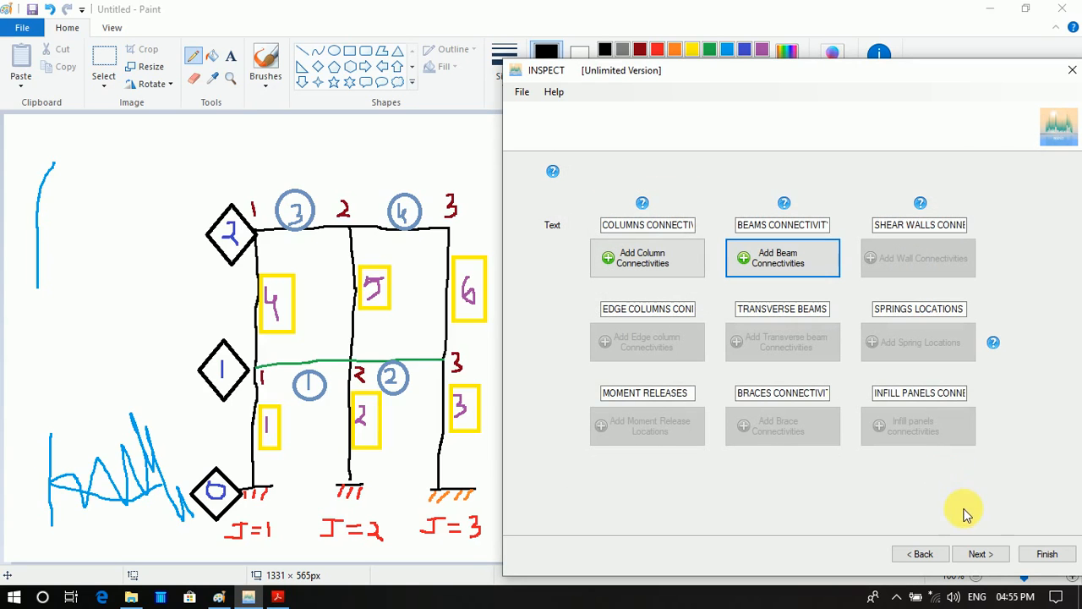
Edit Analysis_1 and select inelastic dynamic analysis including static loads (if specified) as the option for continuing analysis
{"action": "left_click", "coordinate": [979, 554]}
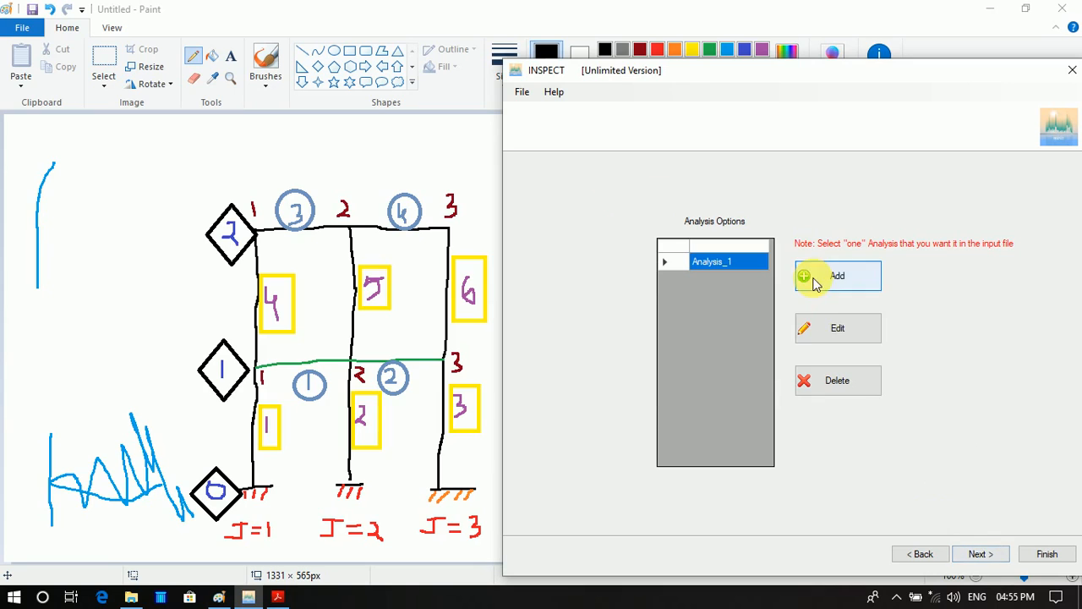
{"action": "left_click", "coordinate": [835, 330]}
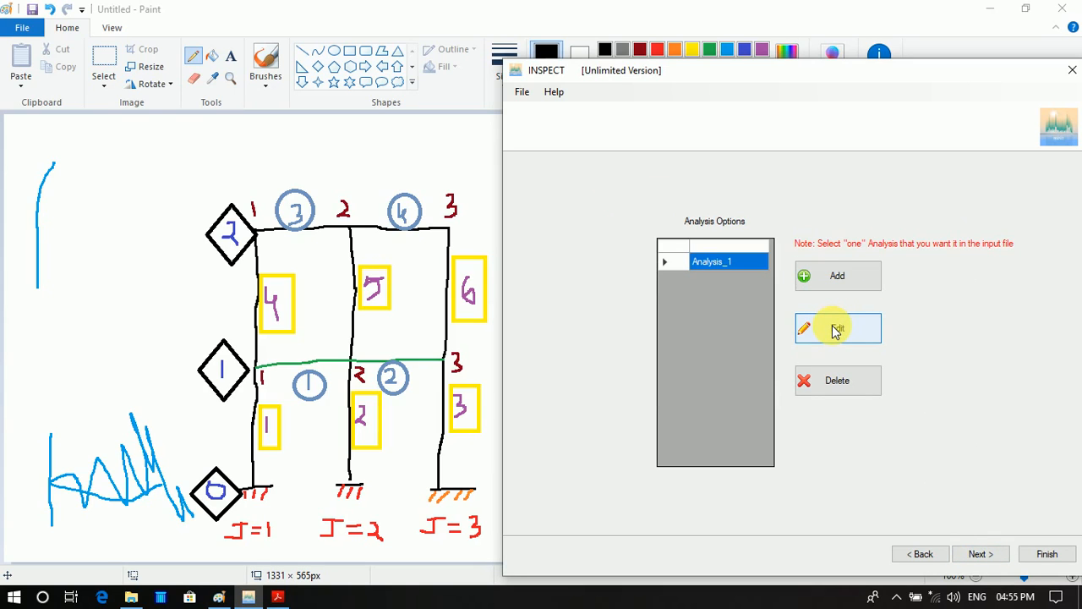
{"action": "left_click", "coordinate": [807, 277]}
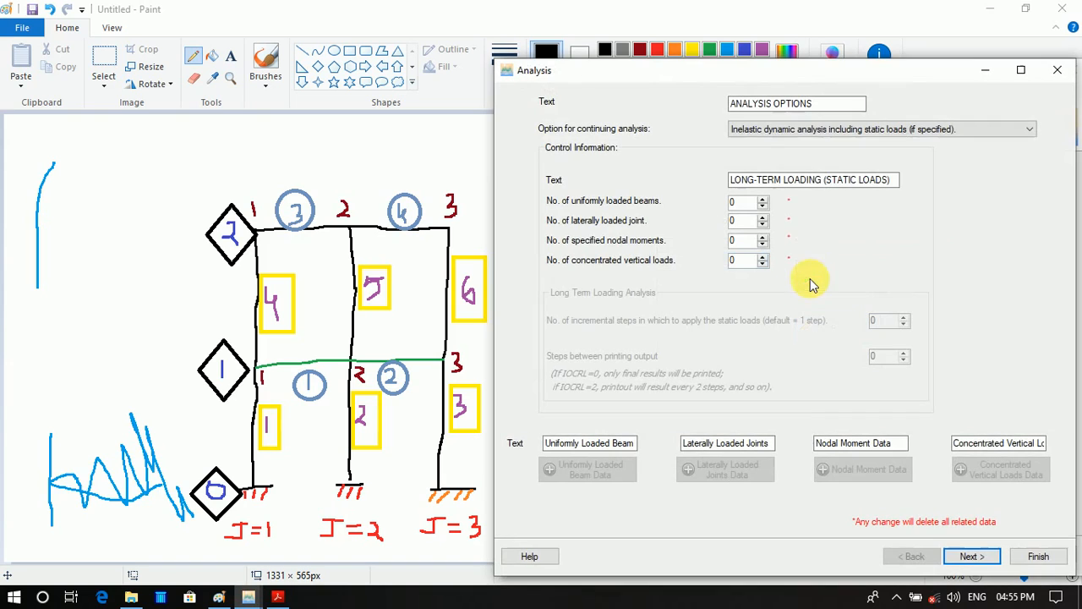
{"action": "left_click", "coordinate": [797, 128]}
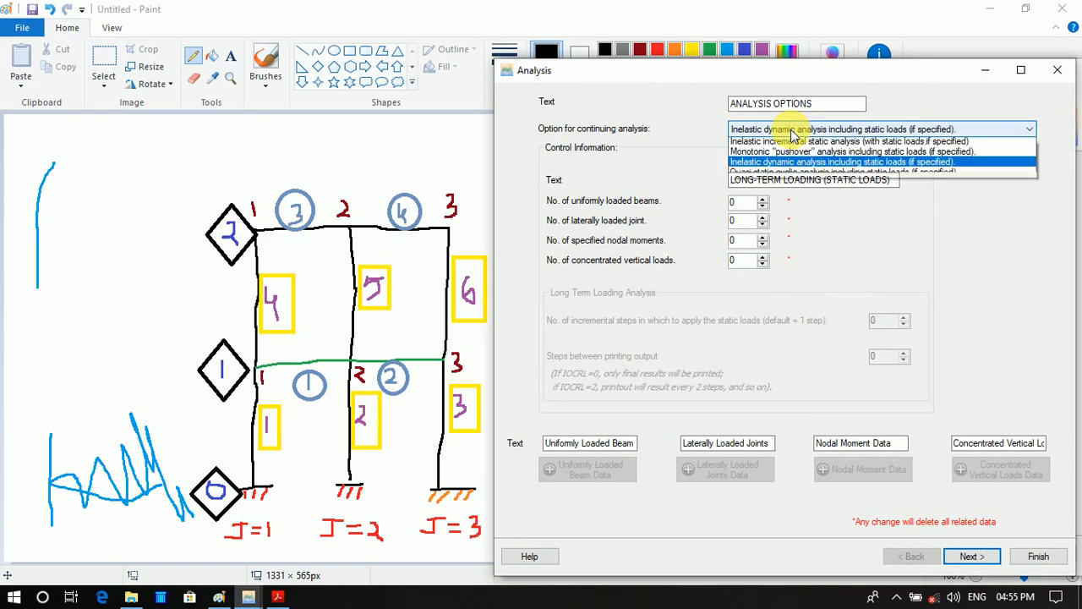
{"action": "left_click", "coordinate": [779, 175]}
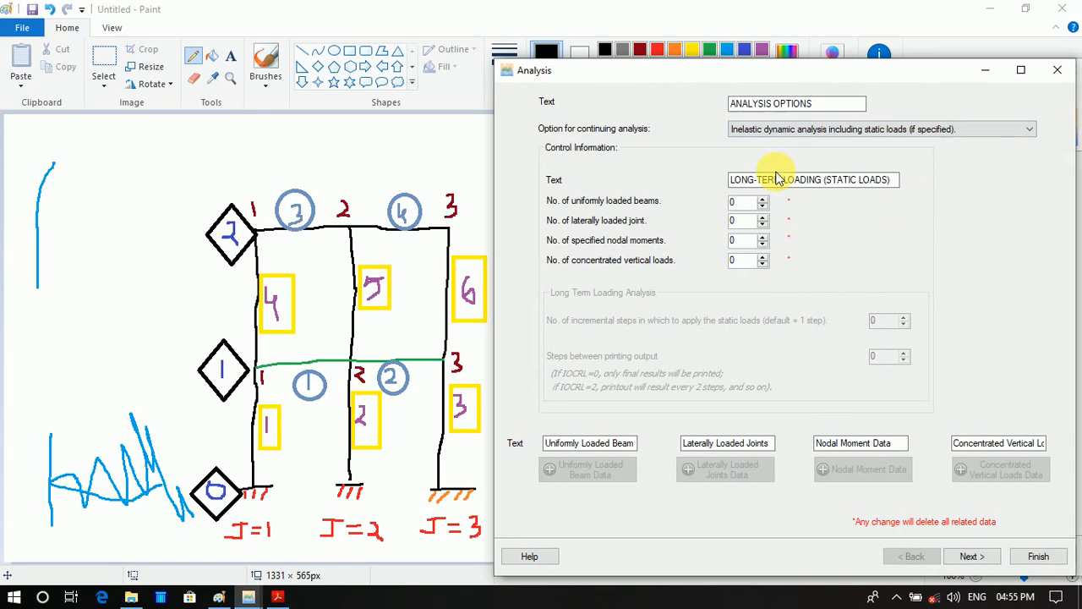
{"action": "left_click", "coordinate": [817, 128]}
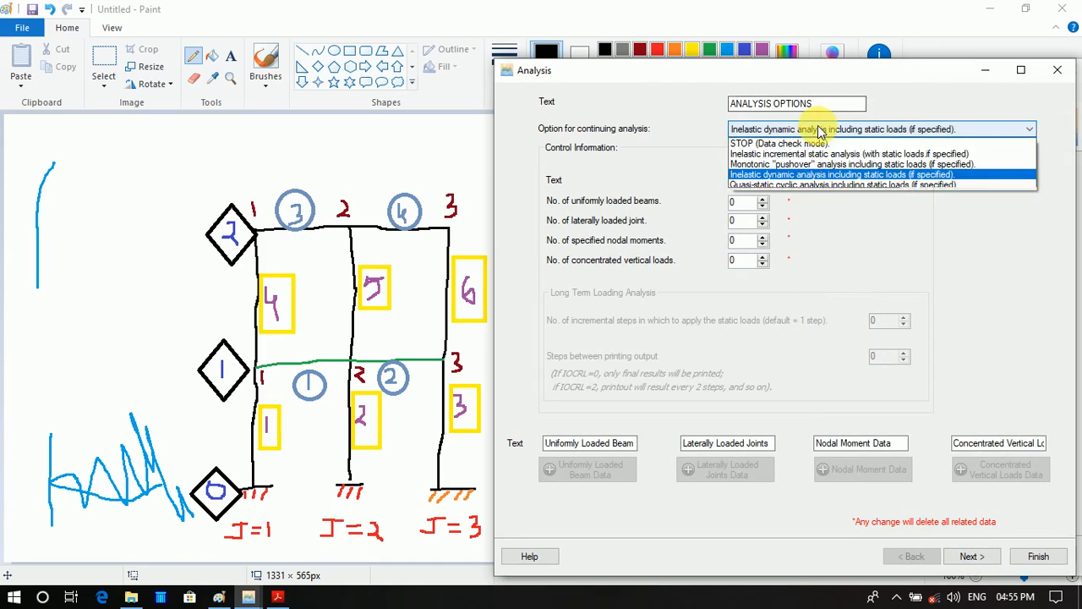
{"action": "left_click", "coordinate": [791, 175]}
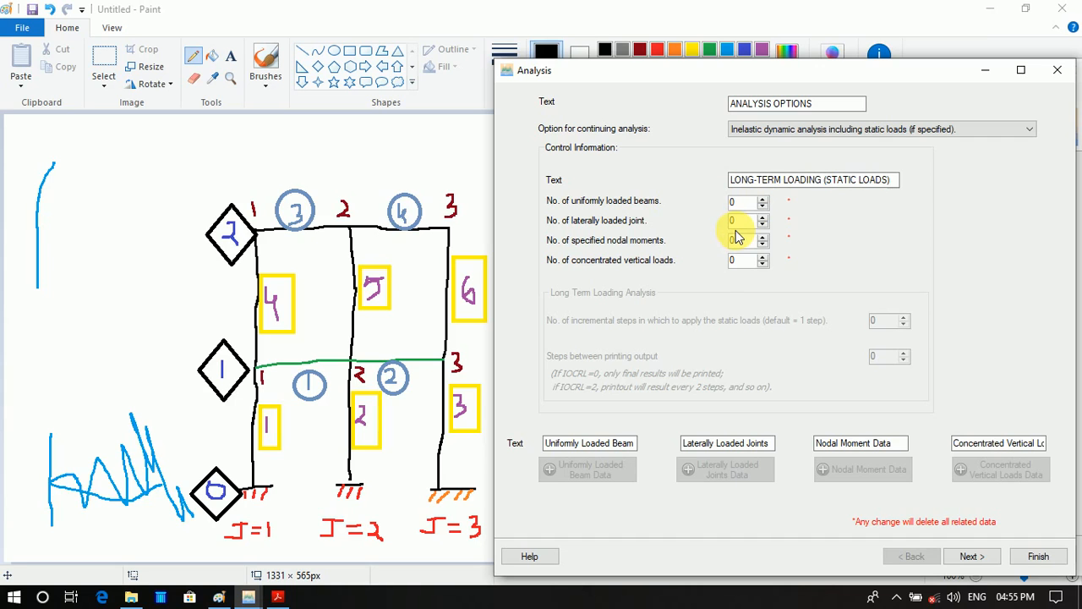
Review the dynamic analysis control parameters and input wave data, keeping Rayleigh proportional damping as the structural damping type
{"action": "left_click", "coordinate": [972, 557]}
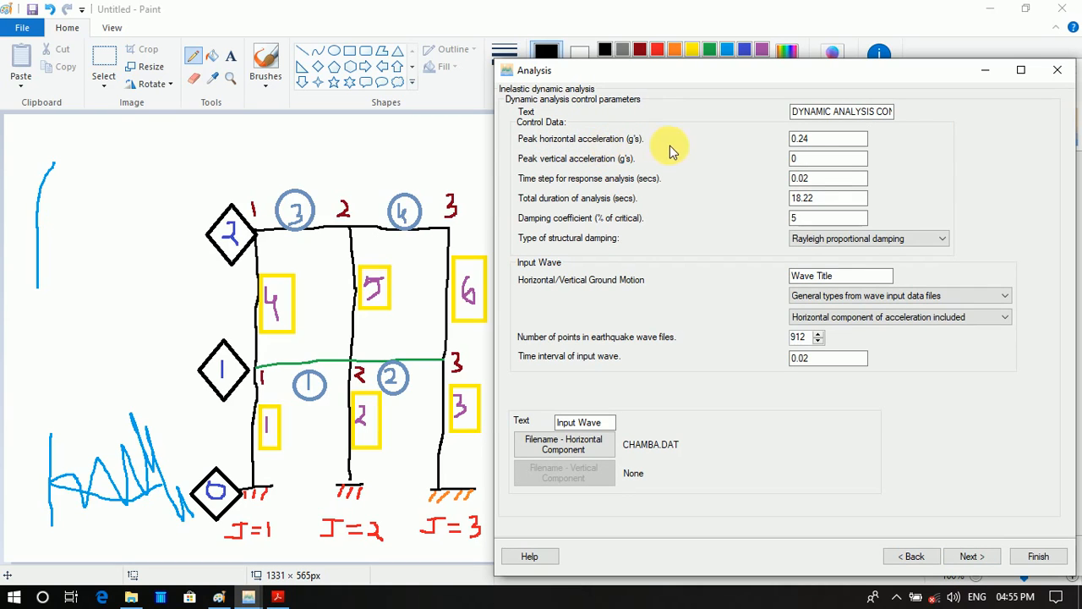
{"action": "left_click", "coordinate": [820, 145]}
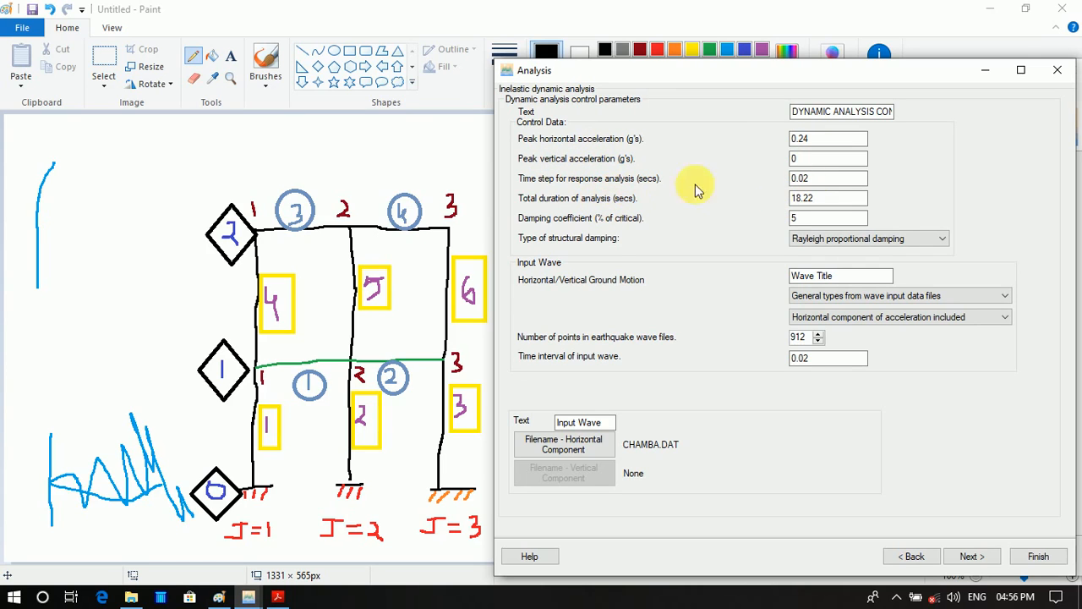
{"action": "left_click", "coordinate": [820, 180]}
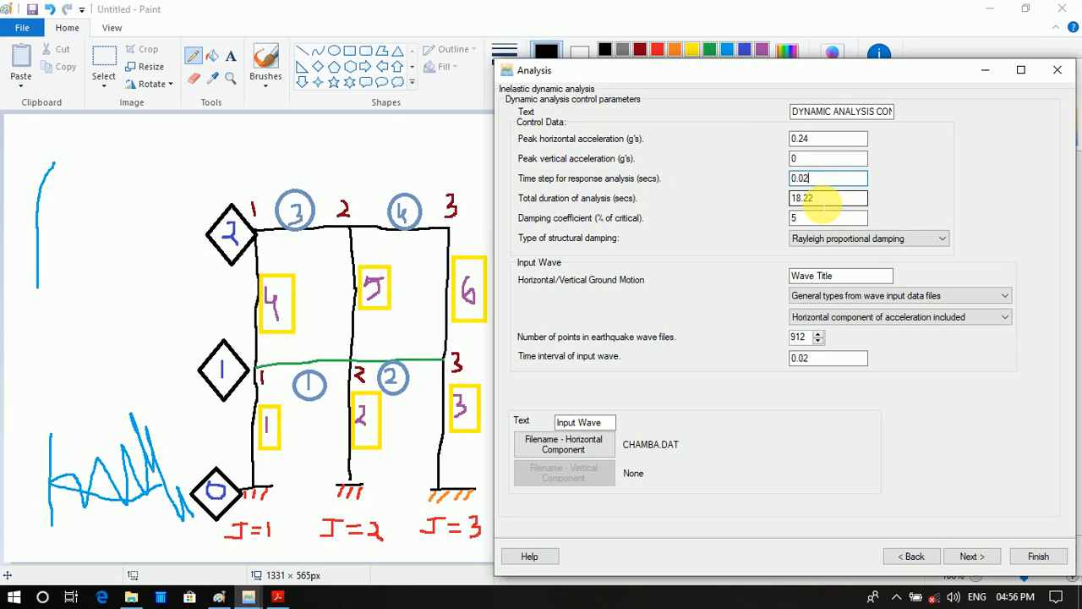
{"action": "left_click", "coordinate": [798, 218]}
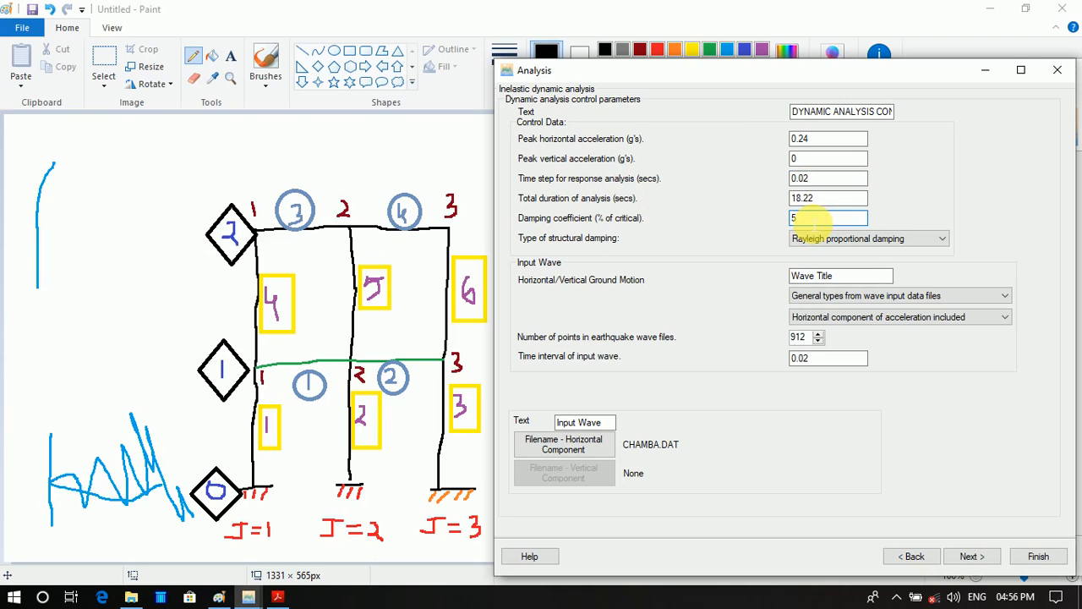
{"action": "left_click", "coordinate": [835, 239]}
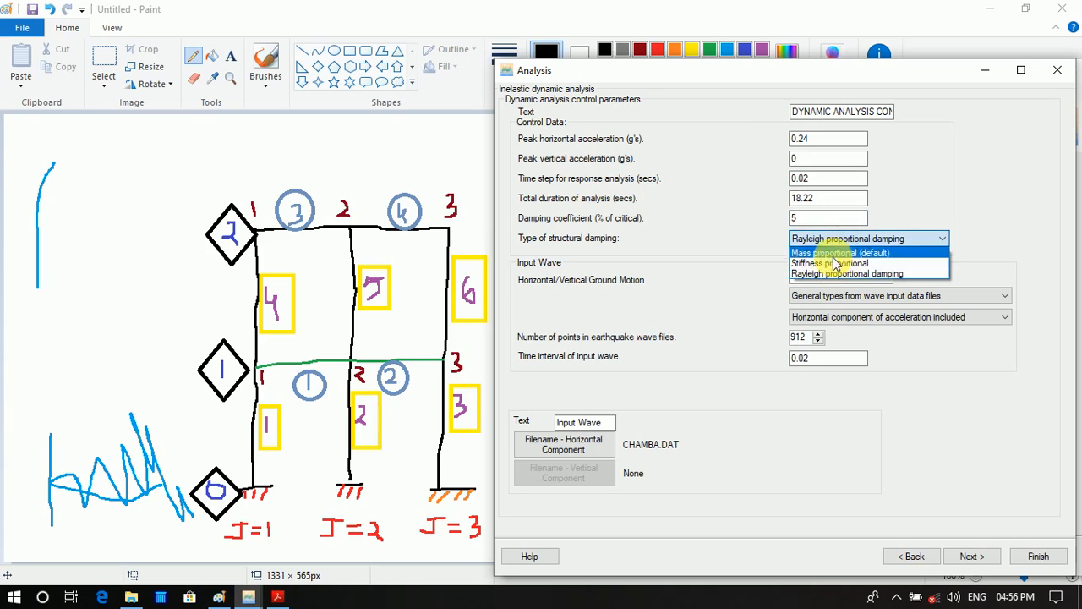
{"action": "left_click", "coordinate": [829, 274]}
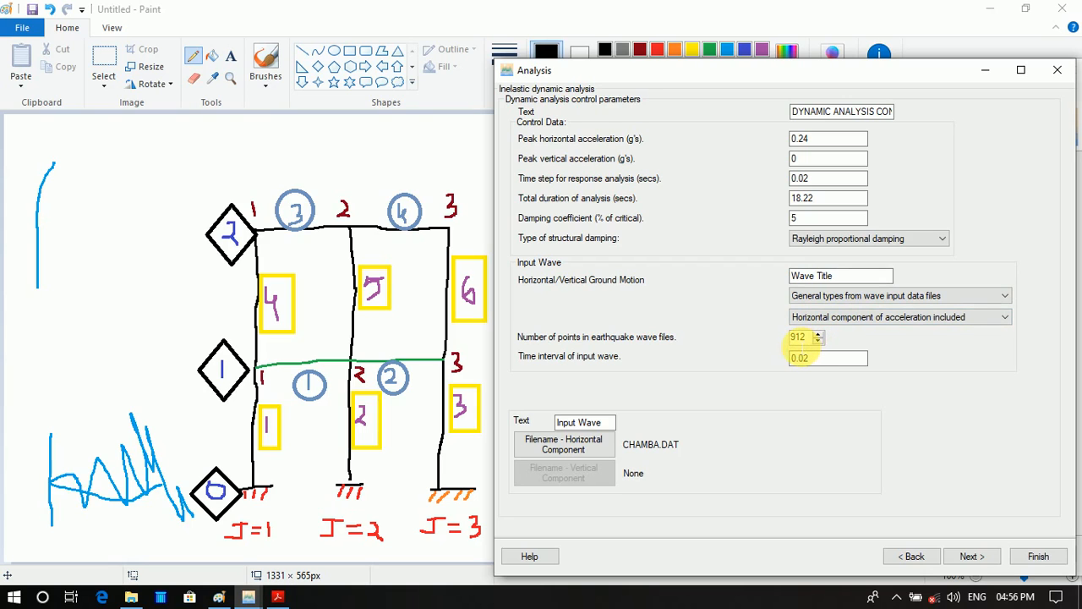
{"action": "left_click", "coordinate": [809, 360]}
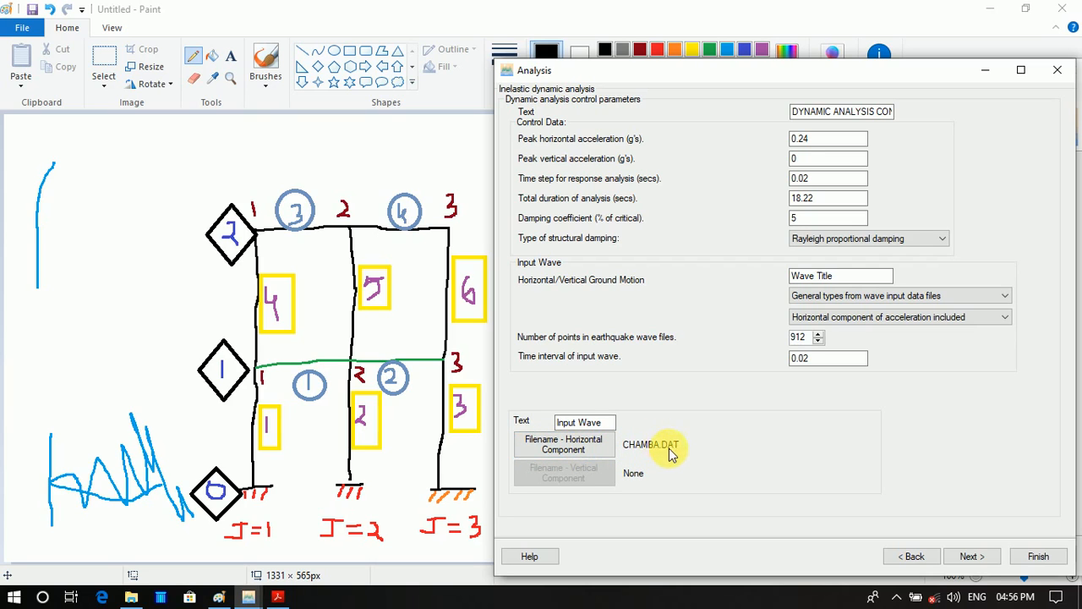
{"action": "left_click", "coordinate": [972, 557]}
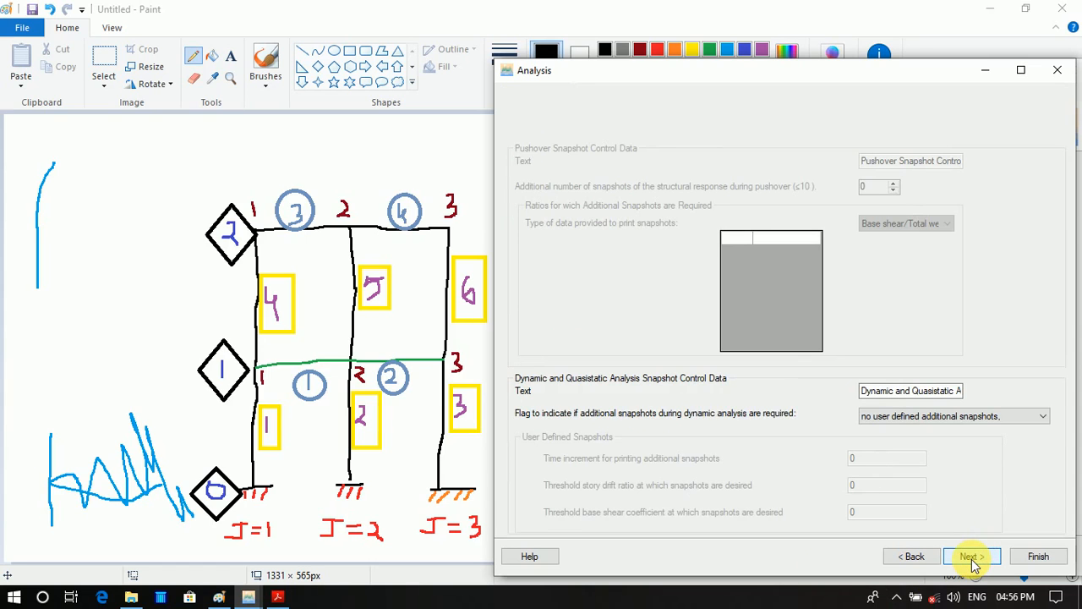
Set the number of story output histories to 2 and finish the Analysis_1 definition
{"action": "left_click", "coordinate": [972, 557]}
{"action": "left_click", "coordinate": [972, 557]}
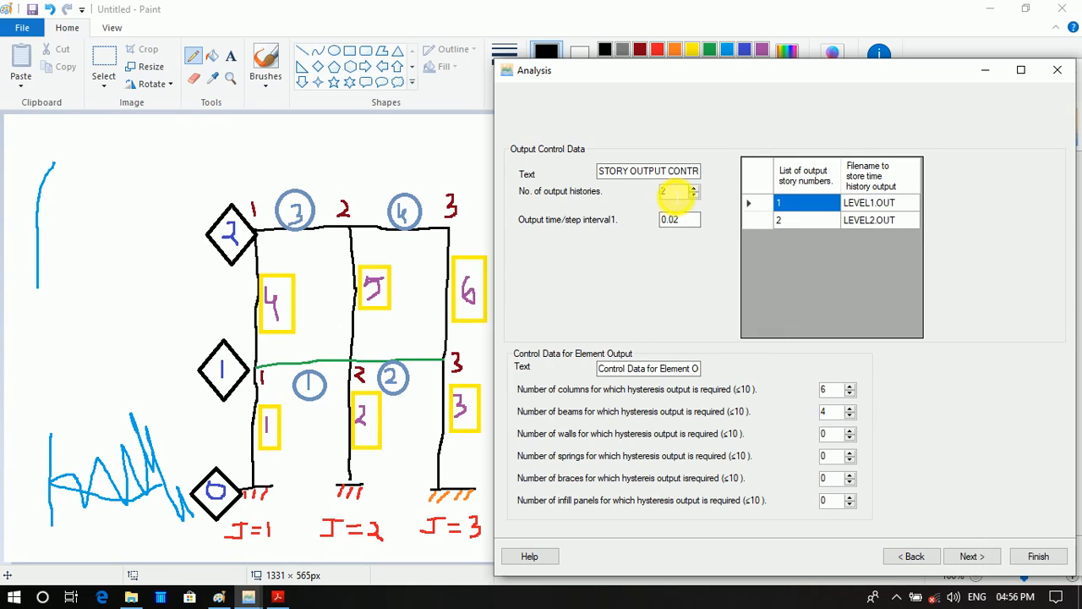
{"action": "type", "text": "1"}
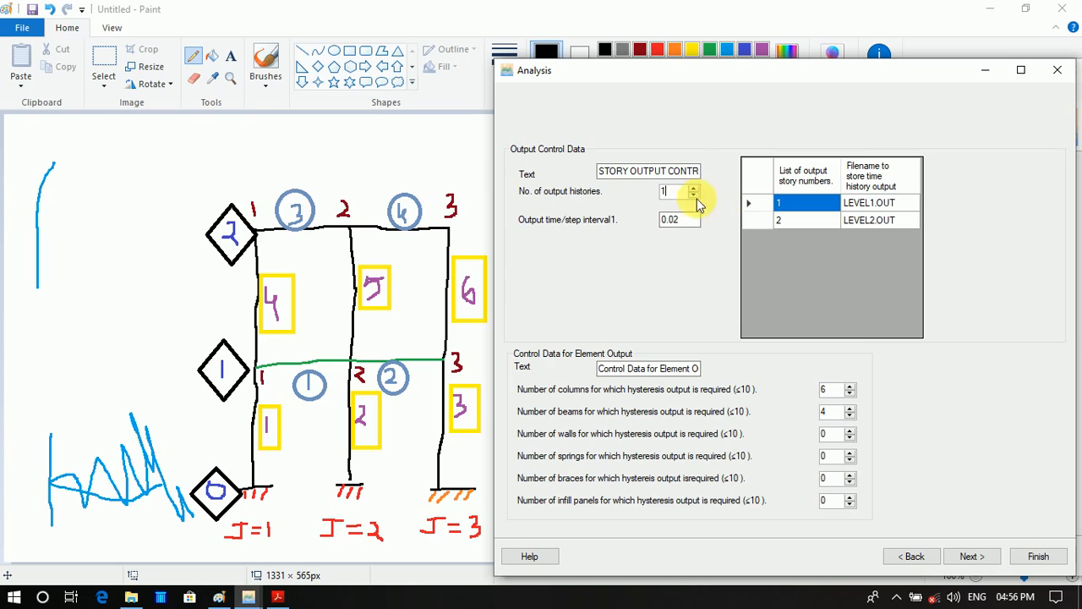
{"action": "type", "text": "2"}
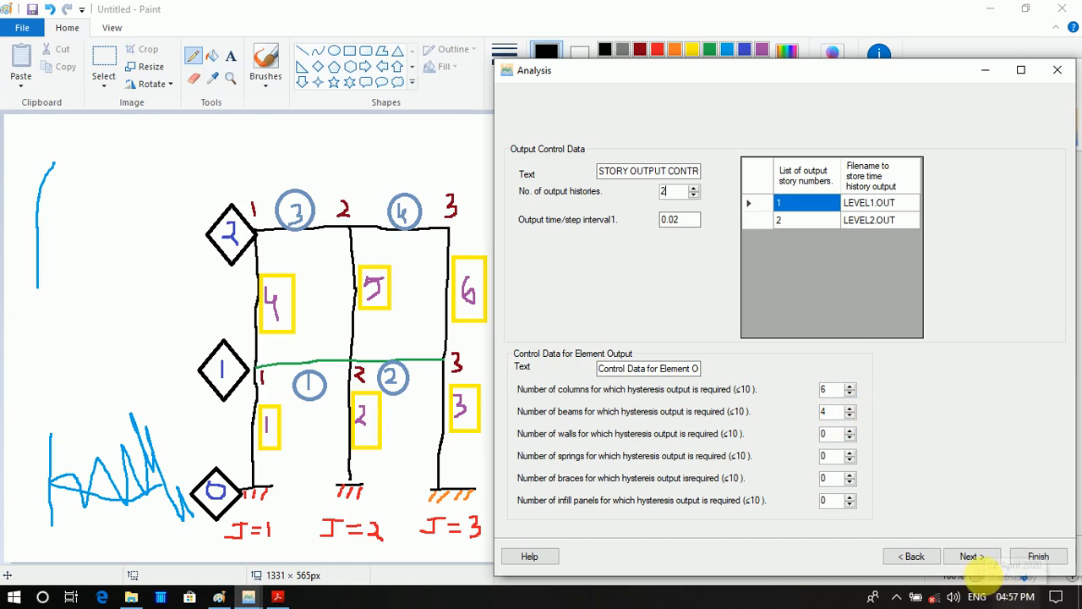
{"action": "left_click", "coordinate": [970, 556]}
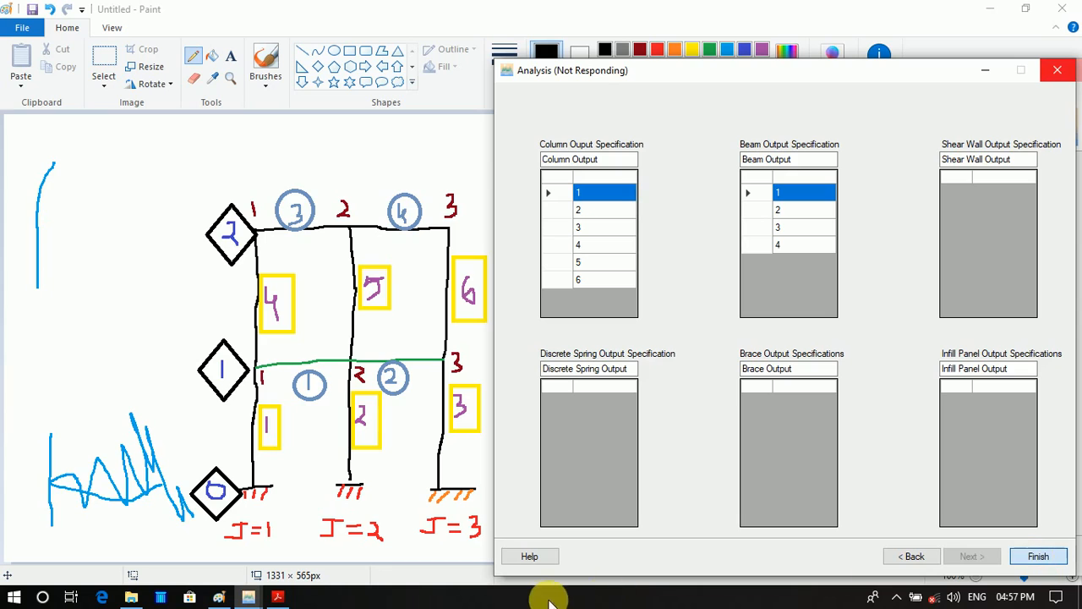
{"action": "mouse_move", "coordinate": [248, 598]}
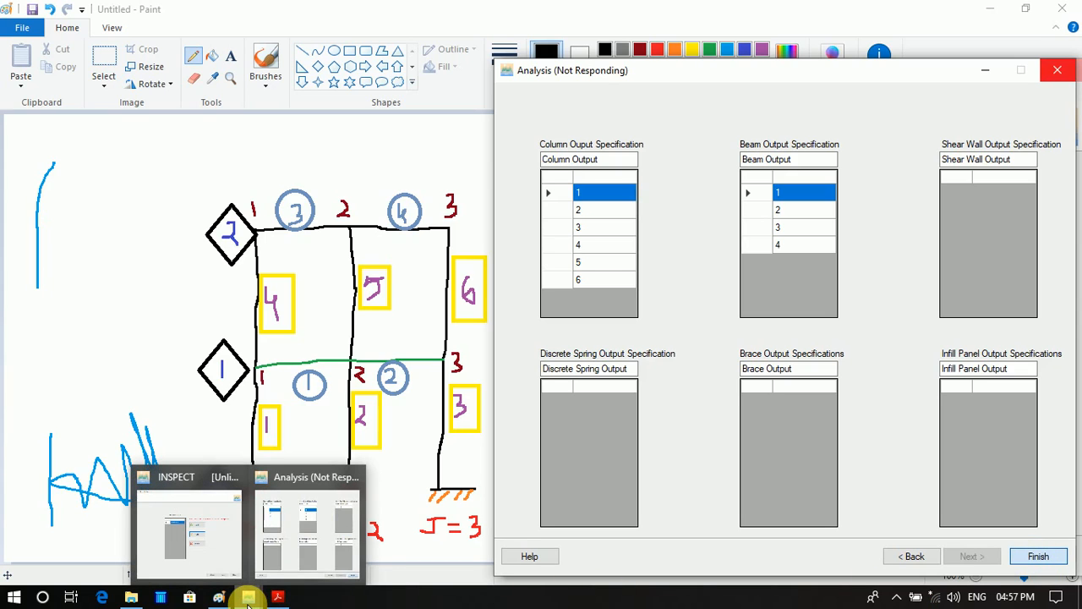
{"action": "mouse_move", "coordinate": [214, 553]}
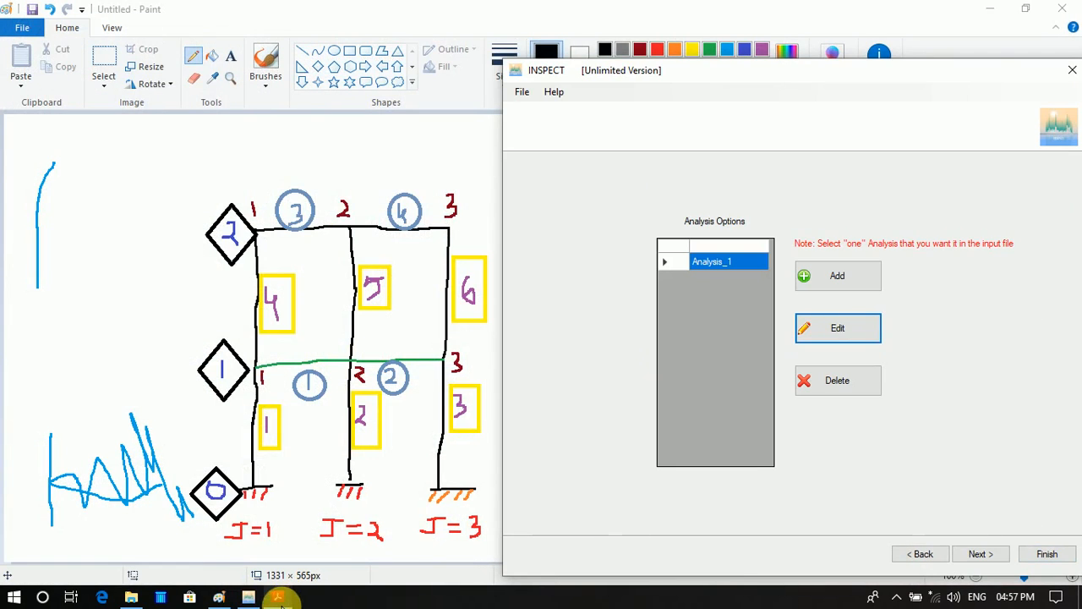
Create the input file for Analysis_1 and run IDARC_2D on it
{"action": "left_click", "coordinate": [981, 556]}
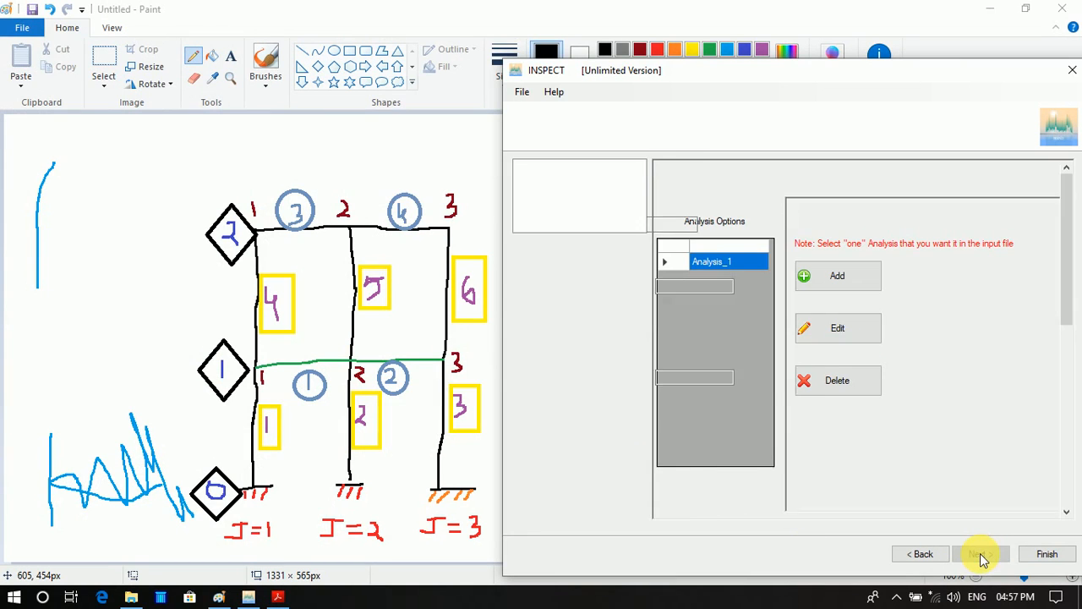
{"action": "left_click", "coordinate": [564, 269]}
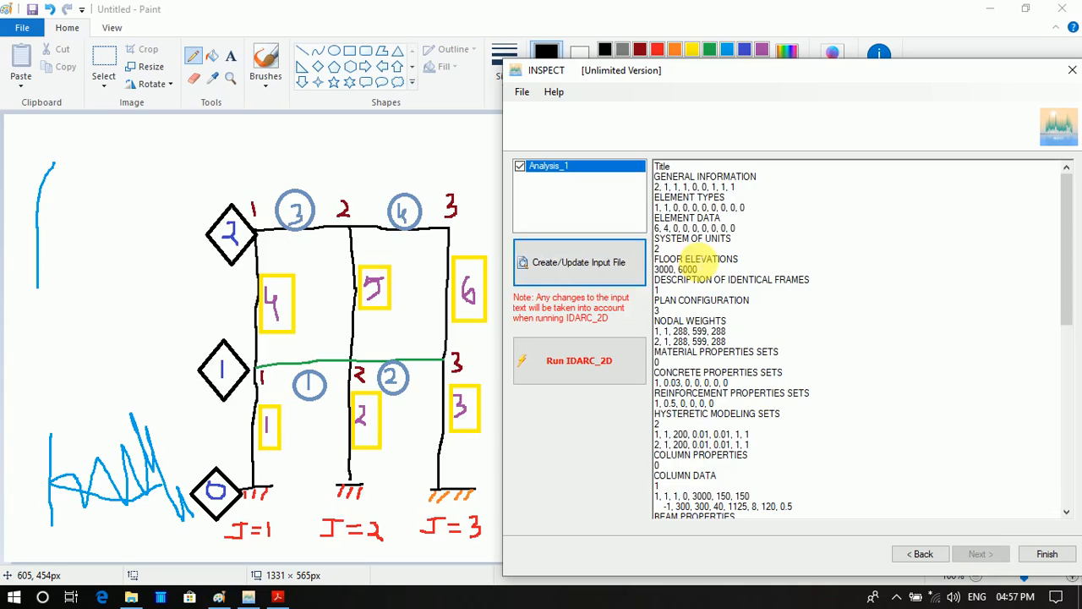
{"action": "left_click", "coordinate": [560, 275]}
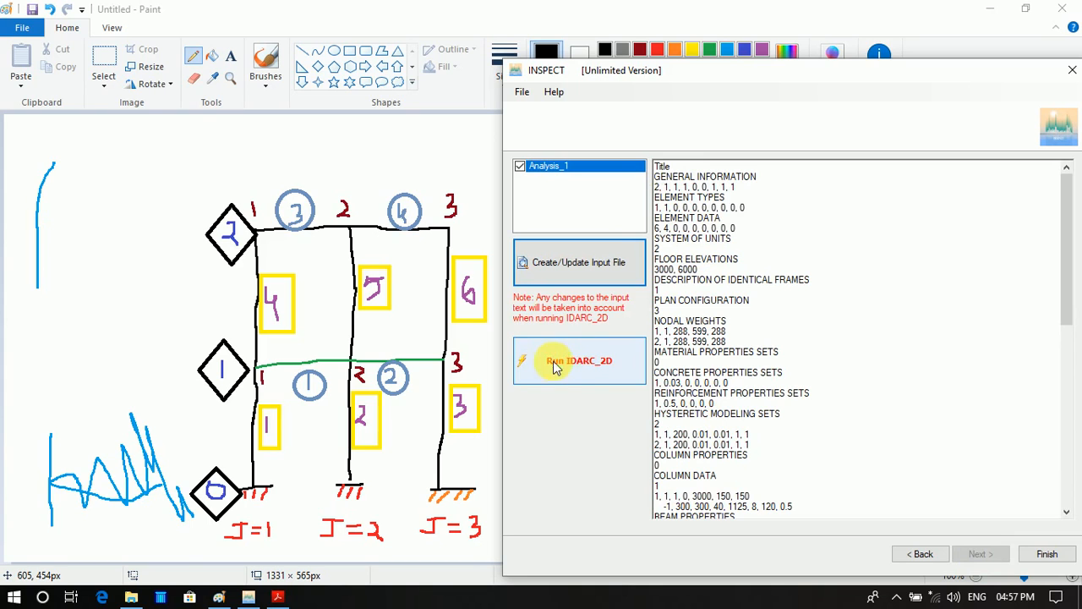
{"action": "left_click", "coordinate": [580, 363]}
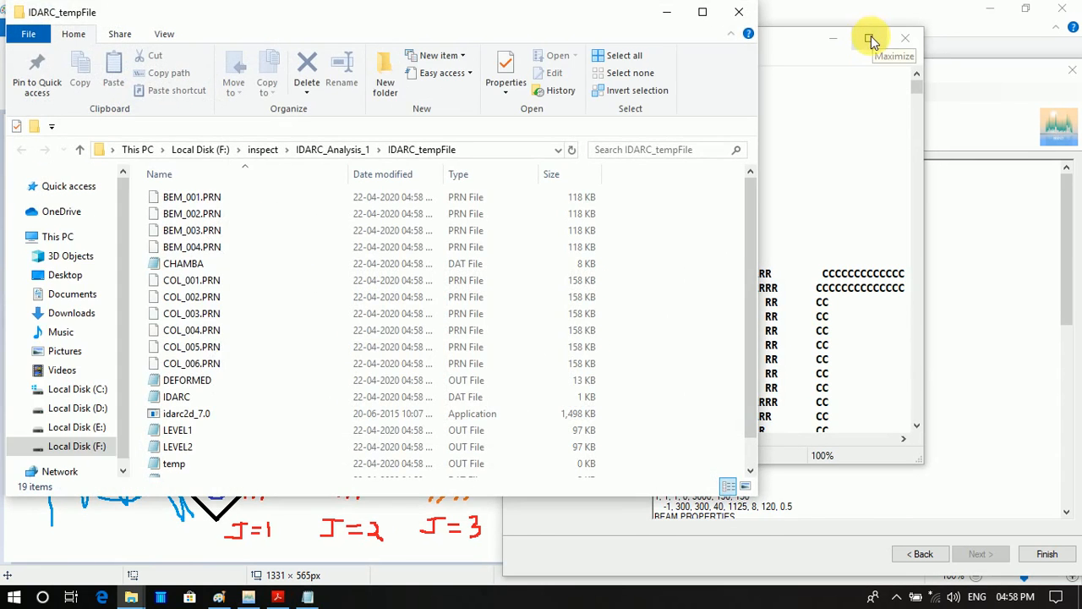
Put the results folder aside, enlarge the test output file in Notepad, and examine the element information, column types and frame elevation
{"action": "left_click", "coordinate": [665, 14]}
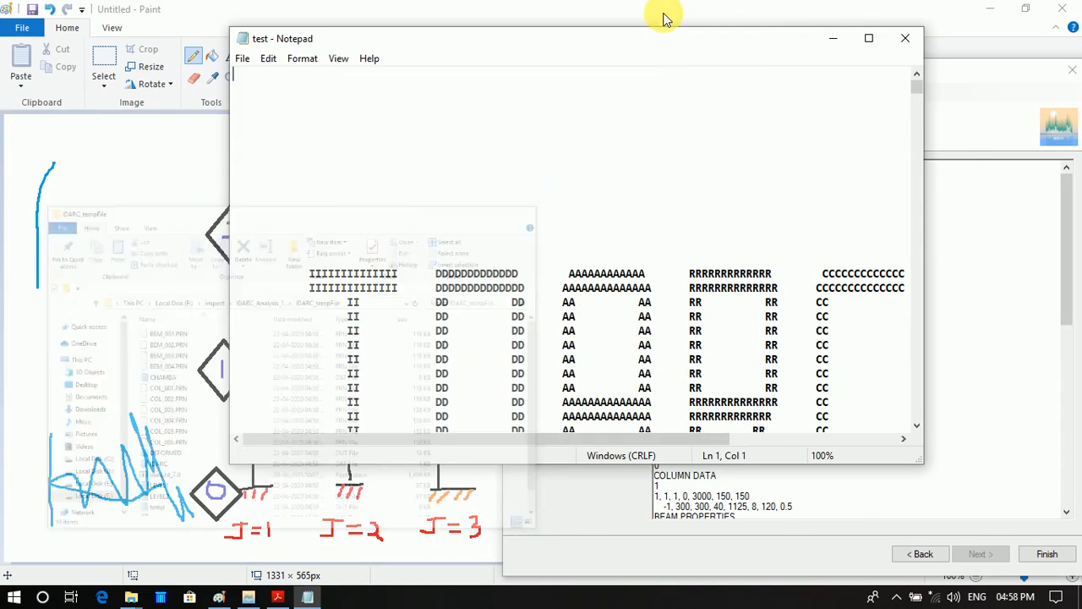
{"action": "left_click", "coordinate": [868, 38]}
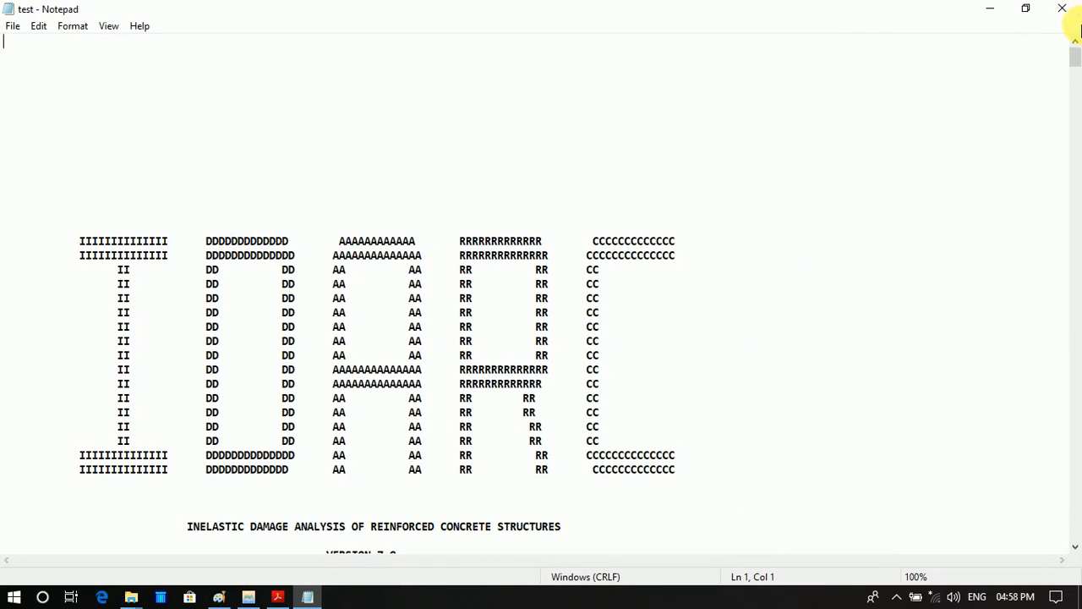
{"action": "left_click_drag", "start_coordinate": [1075, 66], "coordinate": [982, 101]}
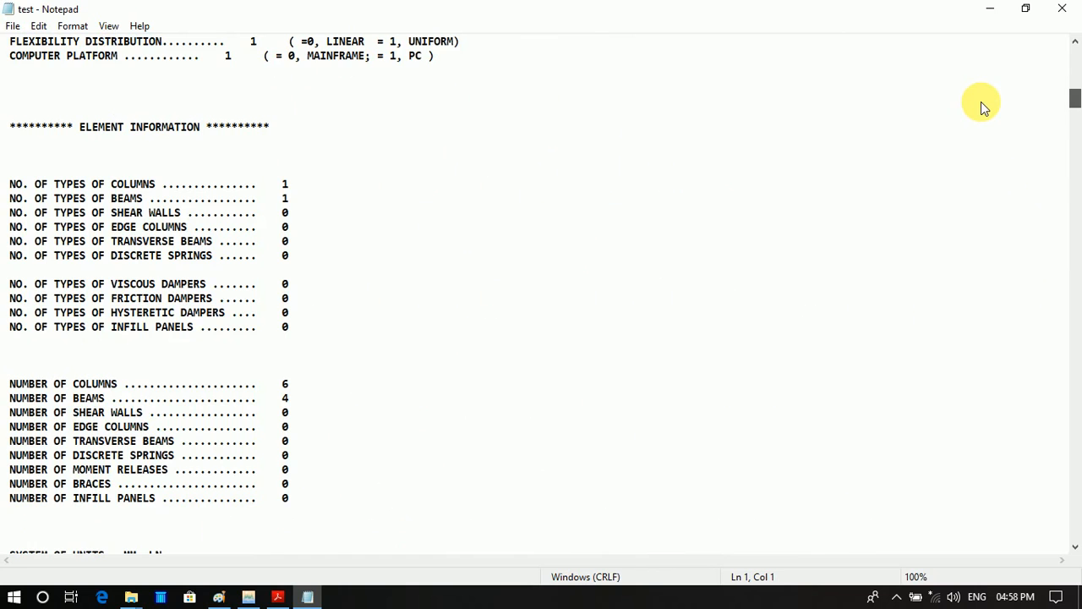
{"action": "scroll", "coordinate": [981, 102], "scroll_direction": "down", "scroll_amount": 10}
{"action": "scroll", "coordinate": [982, 138], "scroll_direction": "down", "scroll_amount": 15}
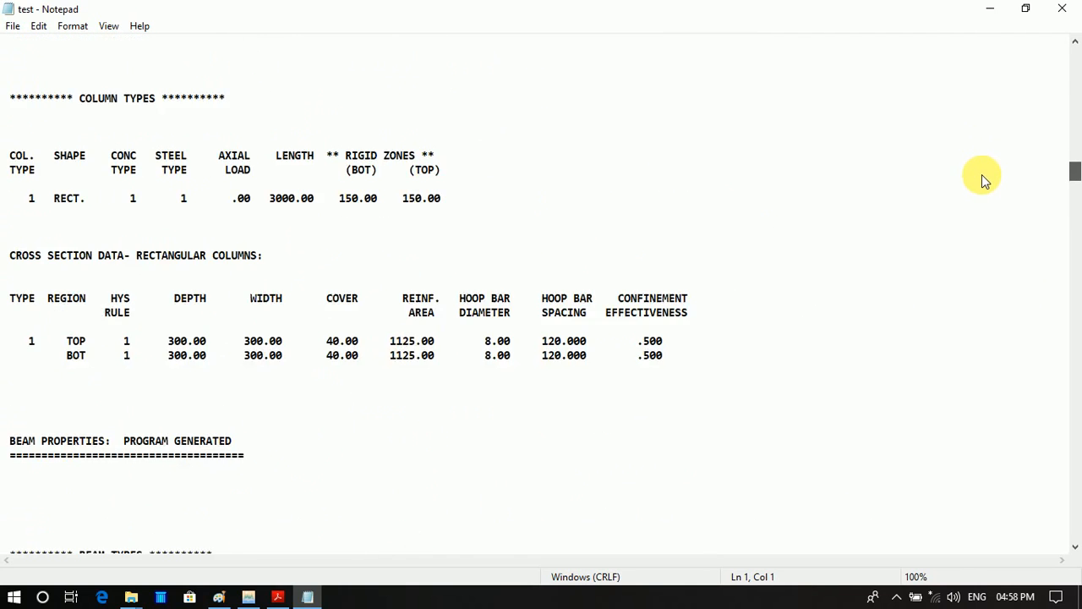
{"action": "scroll", "coordinate": [982, 211], "scroll_direction": "down", "scroll_amount": 8}
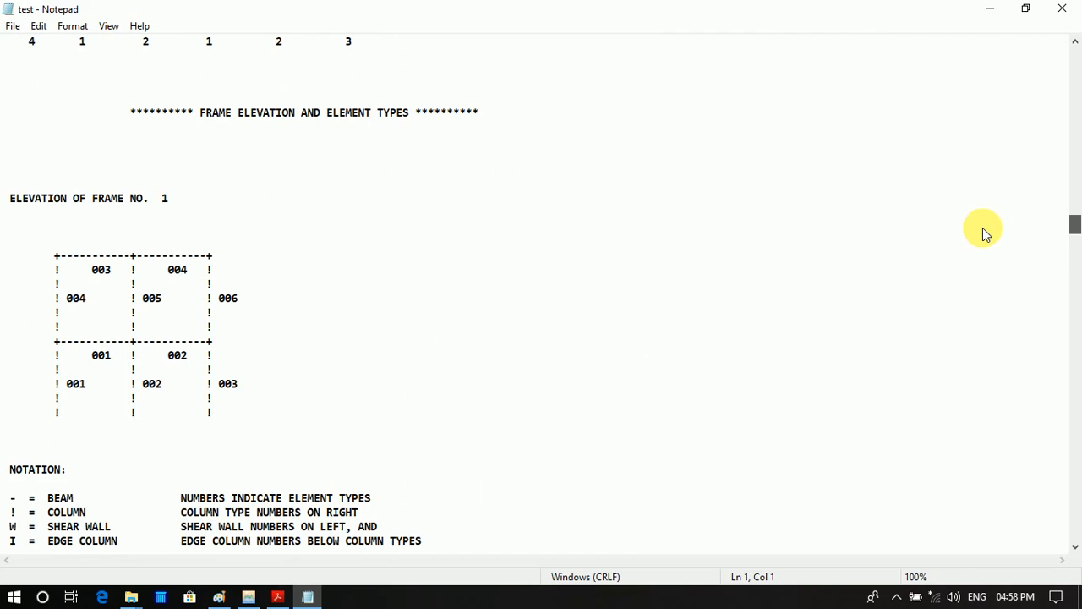
{"action": "scroll", "coordinate": [983, 232], "scroll_direction": "down", "scroll_amount": 2}
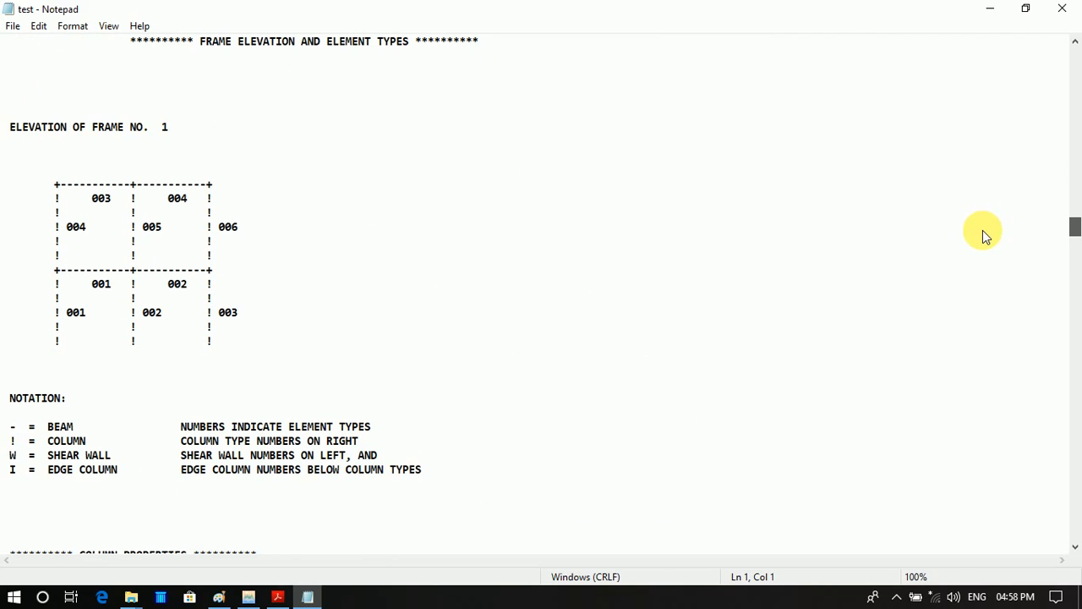
Examine the column and beam properties, the input base motion details and the output control data in the test output file
{"action": "scroll", "coordinate": [982, 236], "scroll_direction": "down", "scroll_amount": 10}
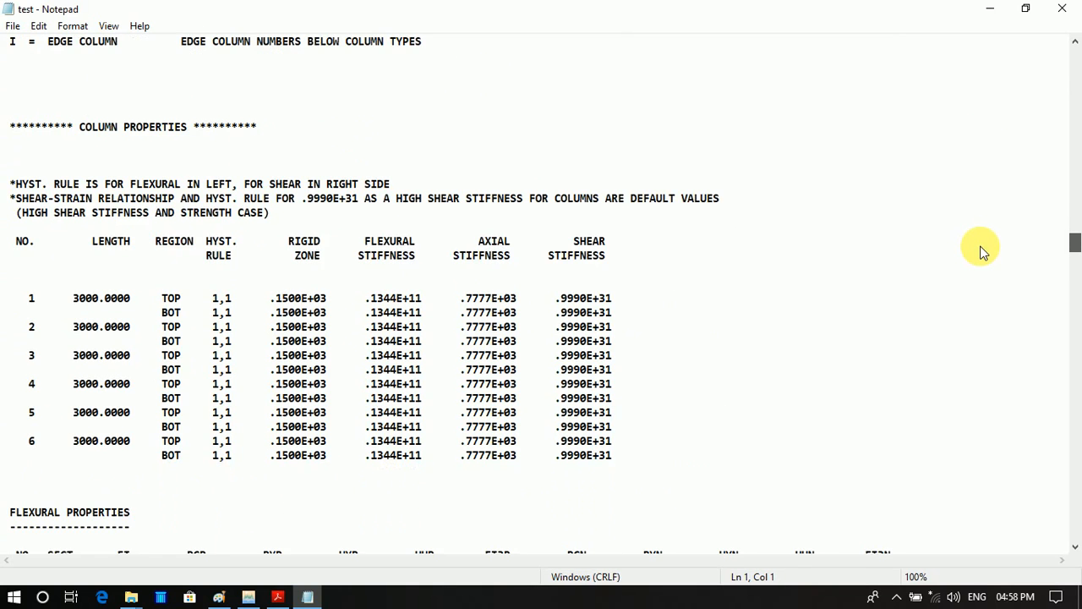
{"action": "scroll", "coordinate": [981, 254], "scroll_direction": "down", "scroll_amount": 9}
{"action": "scroll", "coordinate": [981, 267], "scroll_direction": "down", "scroll_amount": 20}
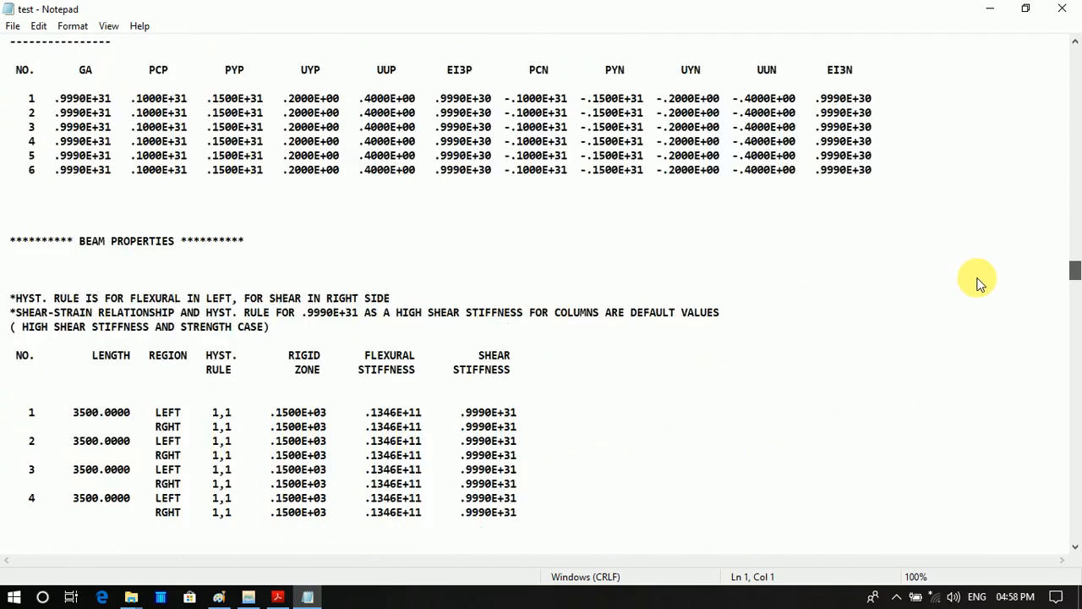
{"action": "scroll", "coordinate": [988, 316], "scroll_direction": "down", "scroll_amount": 1}
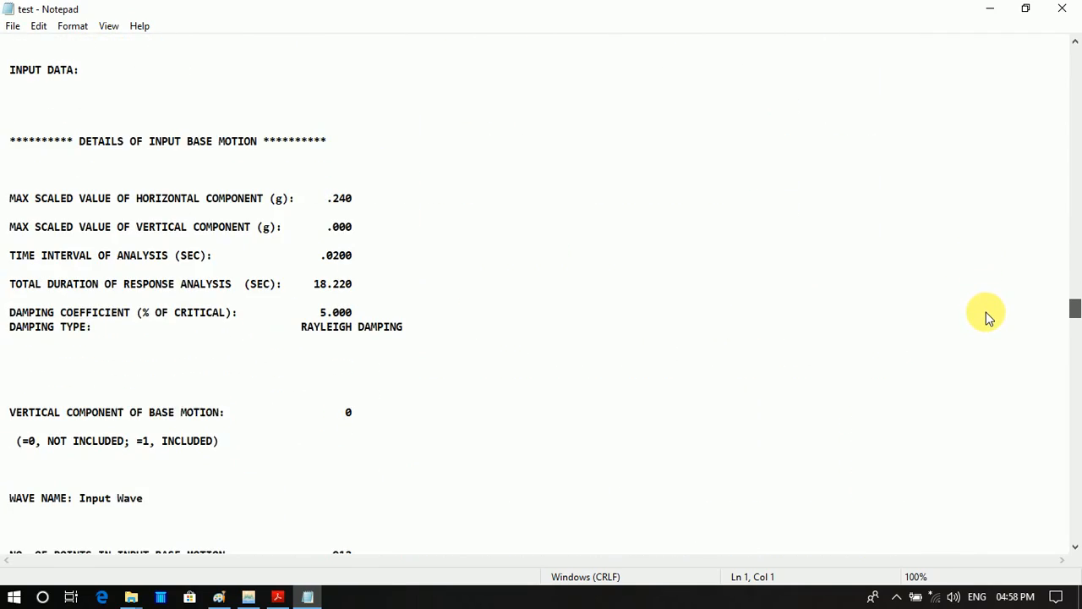
{"action": "scroll", "coordinate": [988, 321], "scroll_direction": "down", "scroll_amount": 15}
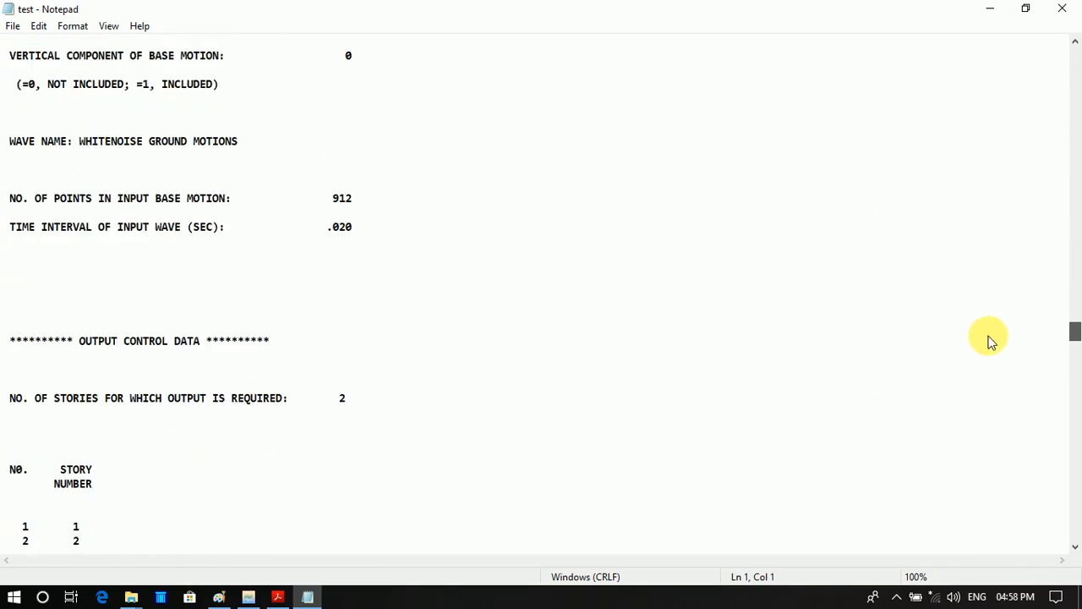
{"action": "scroll", "coordinate": [991, 340], "scroll_direction": "down", "scroll_amount": 3}
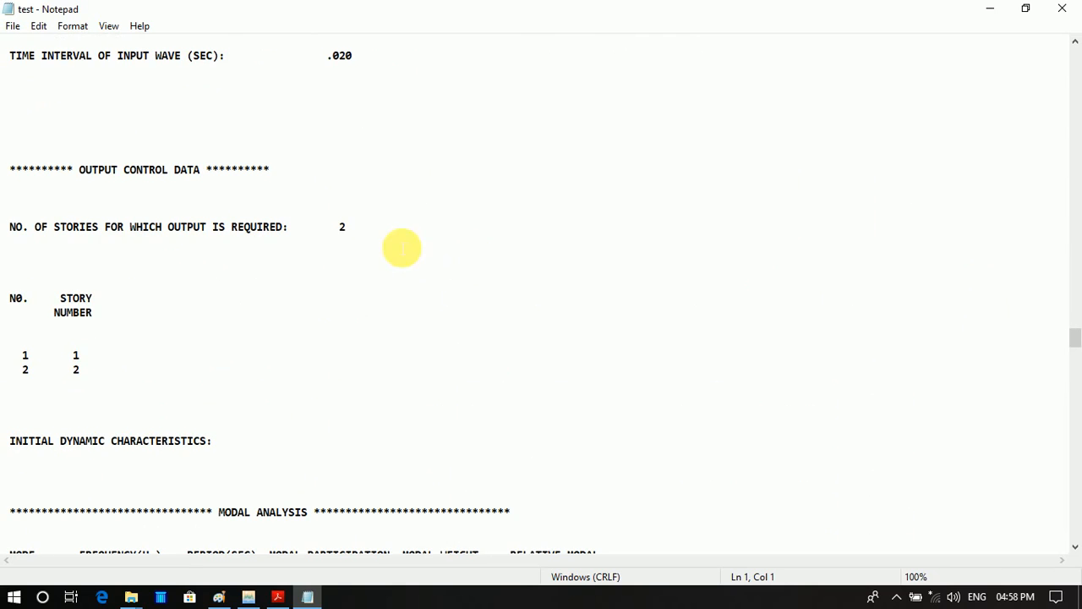
{"action": "left_click_drag", "start_coordinate": [80, 170], "coordinate": [159, 208]}
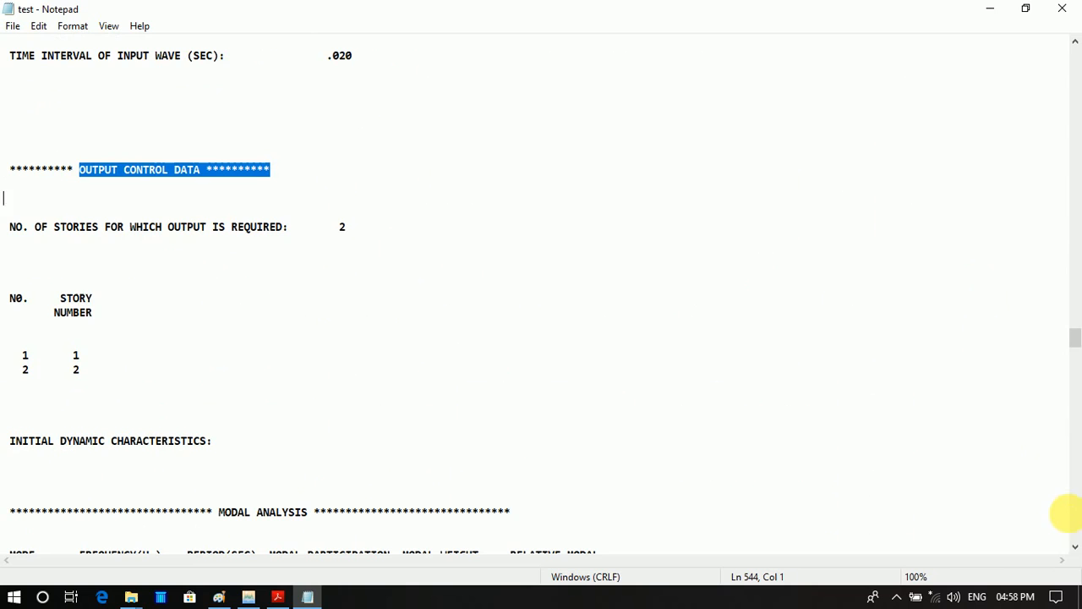
Examine the modal analysis results, including the frequencies, periods, participation factors and eigenvectors for both modes
{"action": "left_click", "coordinate": [1075, 547]}
{"action": "left_click", "coordinate": [1075, 548]}
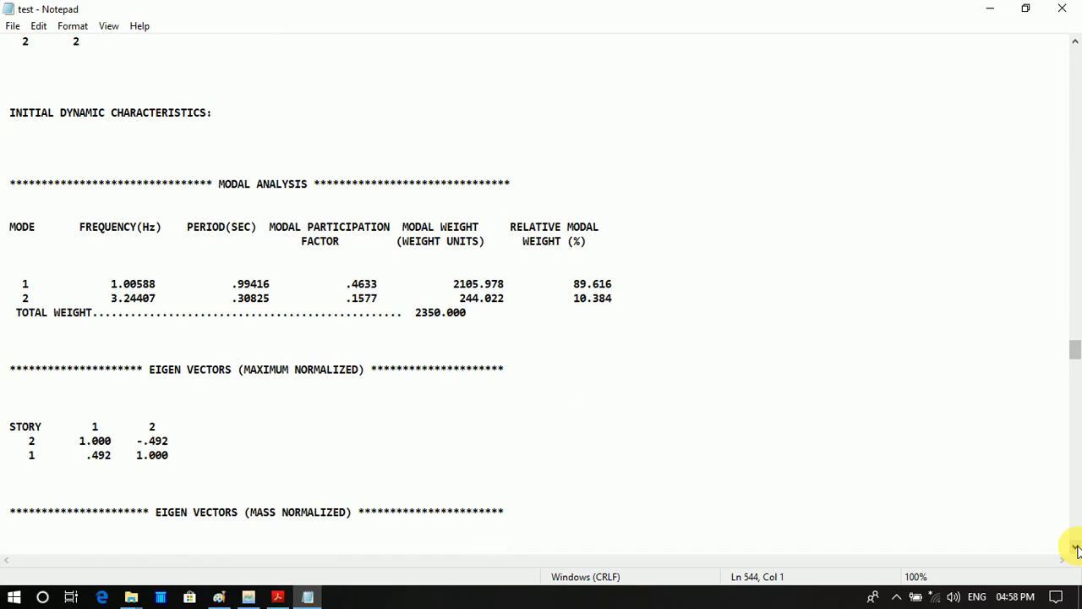
{"action": "left_click", "coordinate": [1075, 550]}
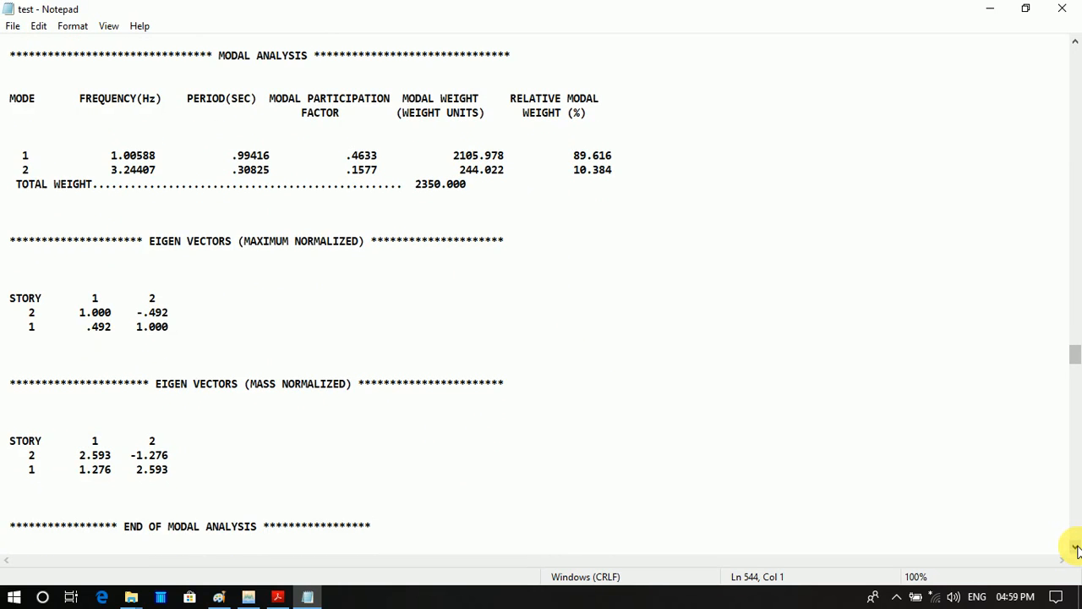
{"action": "left_click", "coordinate": [1076, 549]}
{"action": "left_click", "coordinate": [1076, 550]}
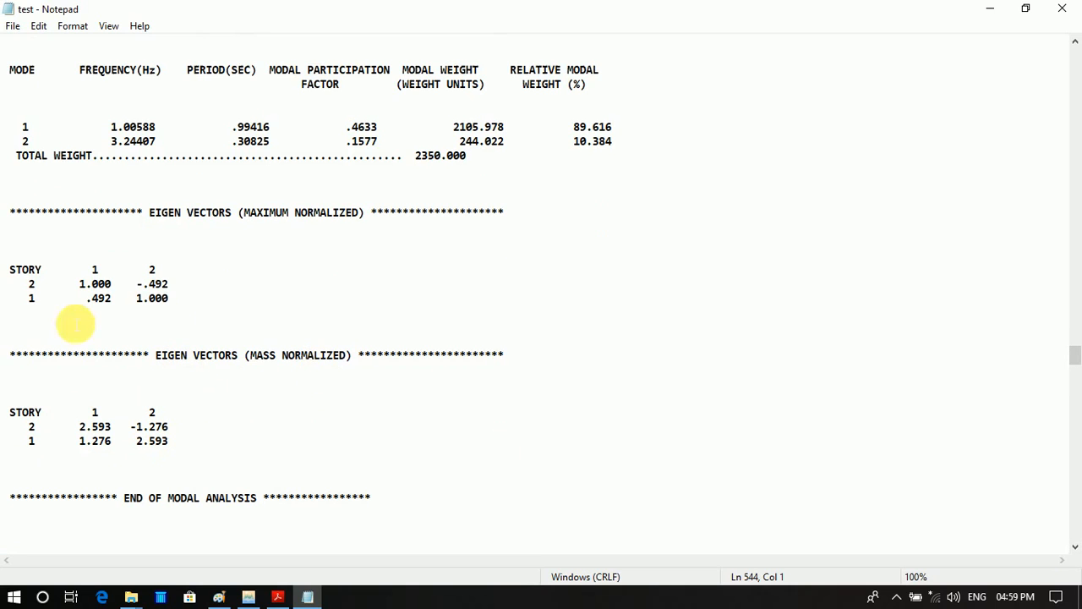
Examine the sequence of component cracking and yielding, and the moment and shear results for the columns and beams
{"action": "left_click_drag", "start_coordinate": [1075, 550], "coordinate": [1075, 550]}
{"action": "left_click", "coordinate": [1074, 43]}
{"action": "left_click_drag", "start_coordinate": [1073, 45], "coordinate": [1074, 45]}
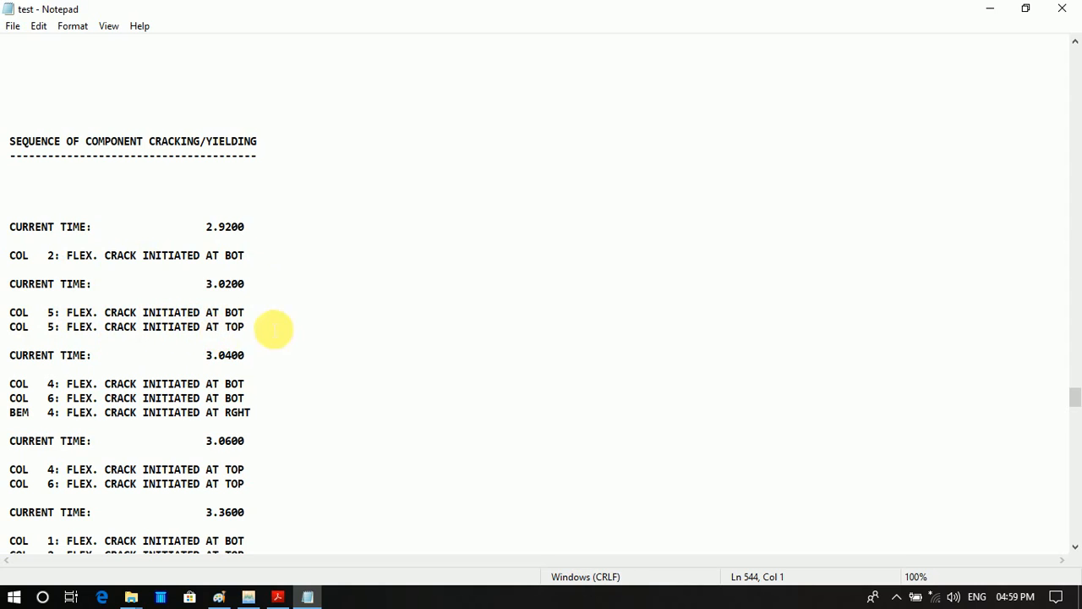
{"action": "left_click", "coordinate": [1075, 515]}
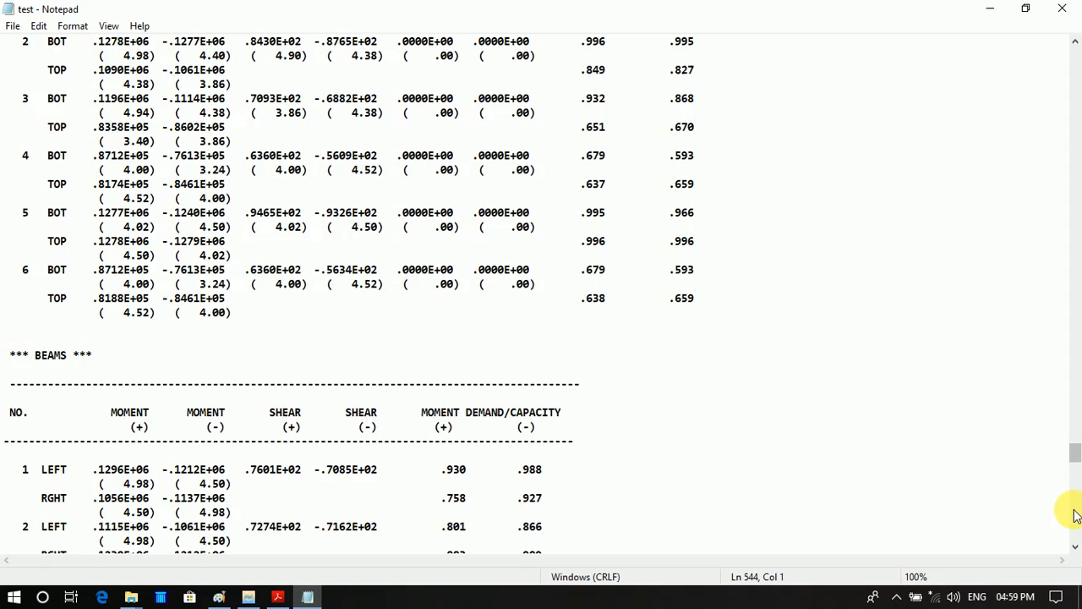
Examine the frame's damaged state and damage indices in the test output, and consult the overall damage index interpretation table in the IDARC2D manual in Acrobat Reader
{"action": "left_click", "coordinate": [1075, 515]}
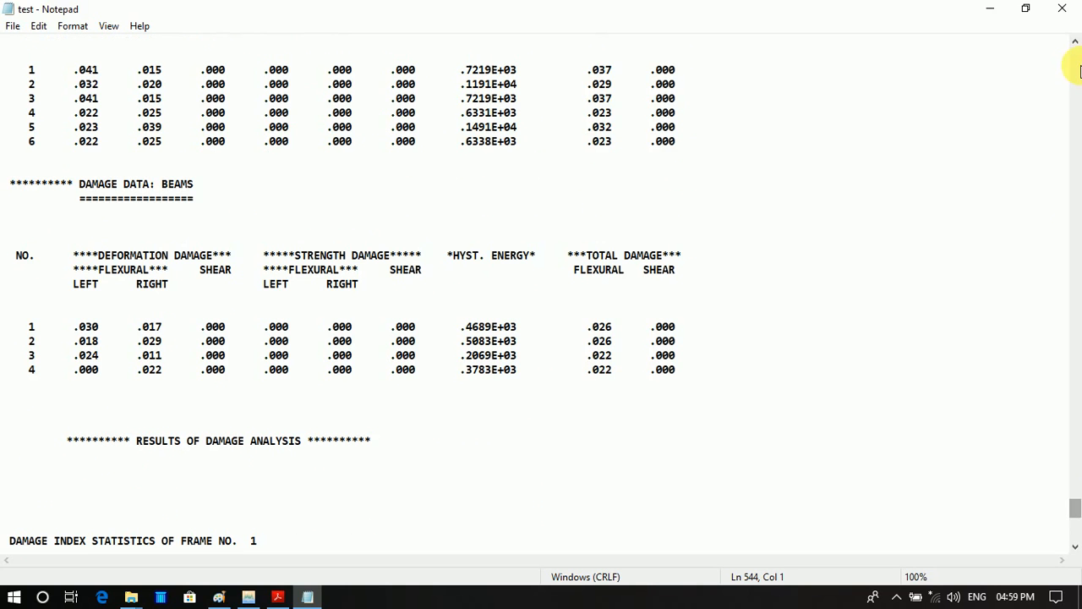
{"action": "left_click", "coordinate": [1074, 46]}
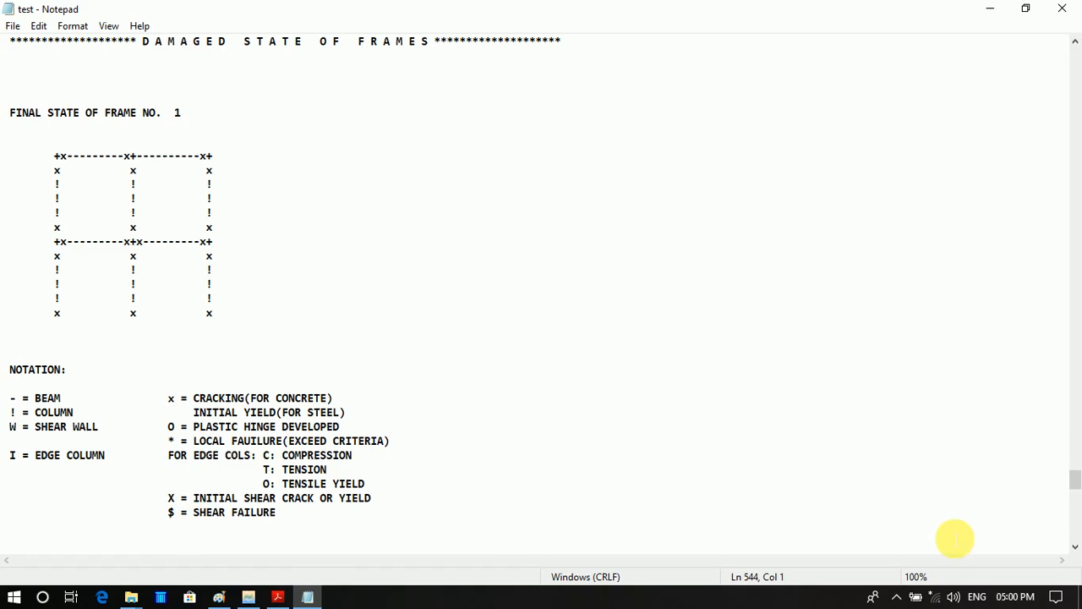
{"action": "left_click", "coordinate": [1075, 537]}
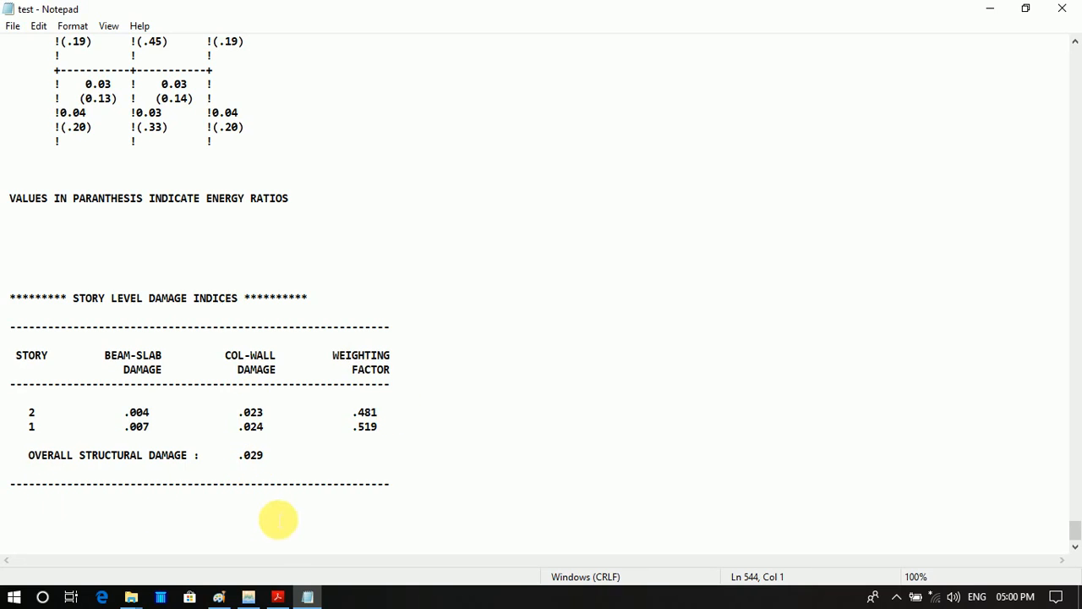
{"action": "left_click", "coordinate": [279, 597]}
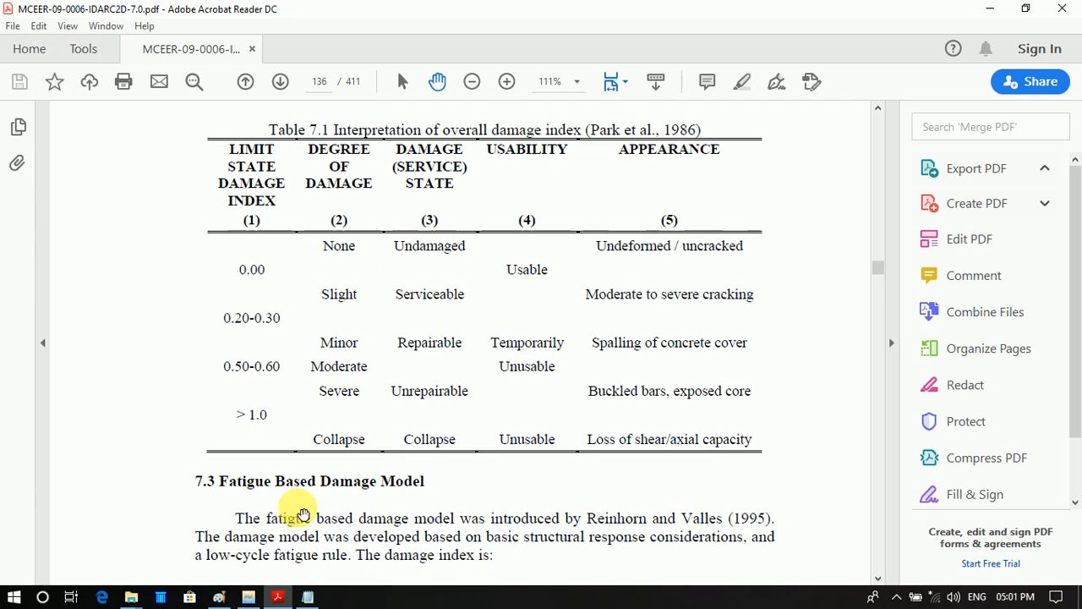
Switch back to the INSPECT window showing the Analysis_1 input text and reposition it over the manual
{"action": "left_click", "coordinate": [249, 596]}
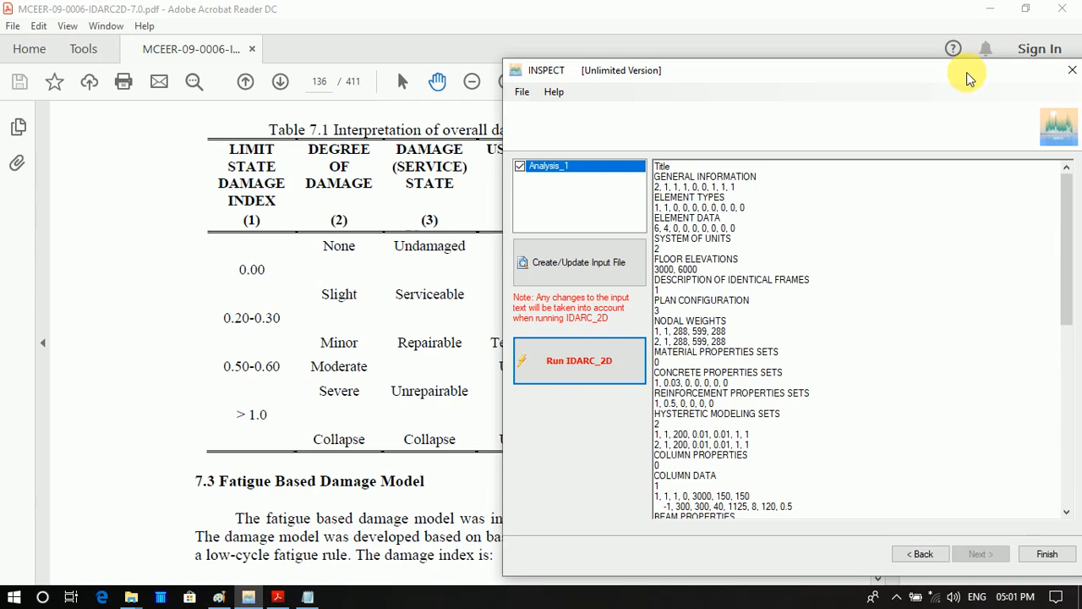
{"action": "left_click_drag", "start_coordinate": [969, 78], "coordinate": [820, 70]}
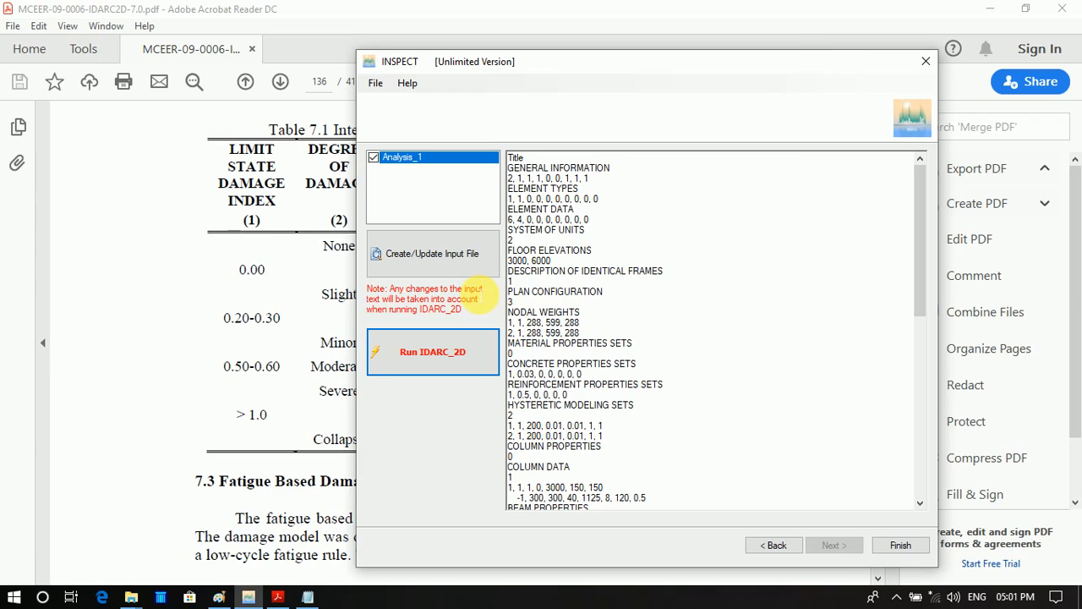
{"action": "key", "text": "ctrl+F5"}
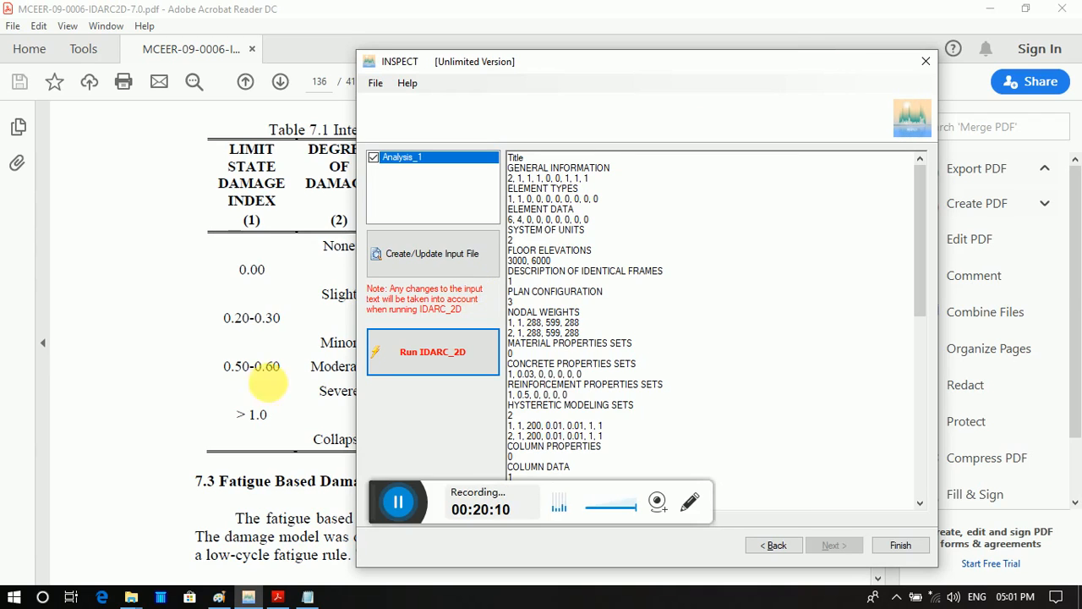